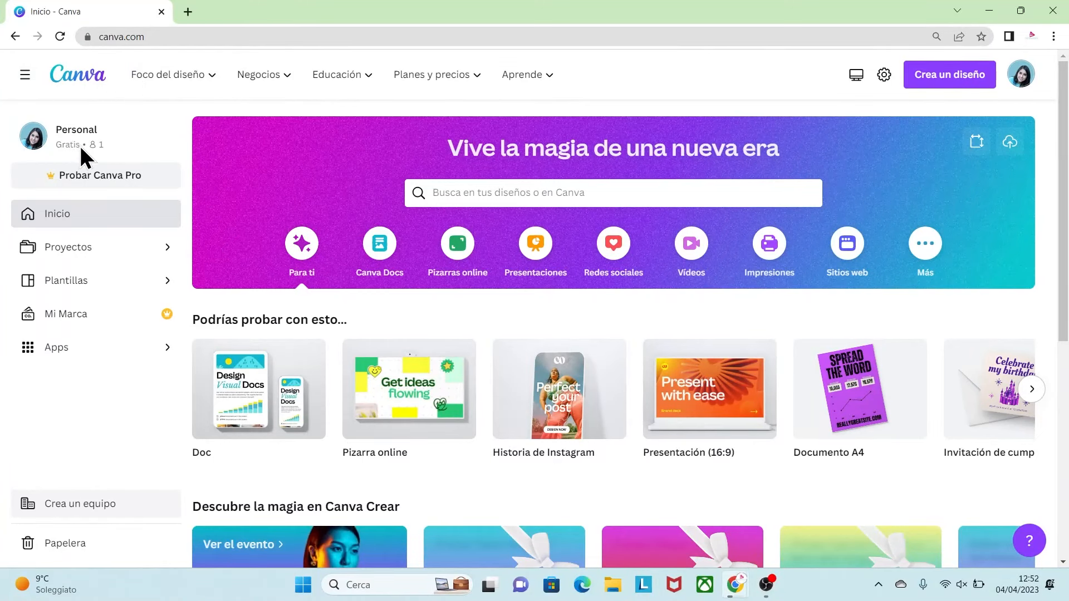
Create a new blank design with a custom size of 21 × 5 cm
left_click(944, 84)
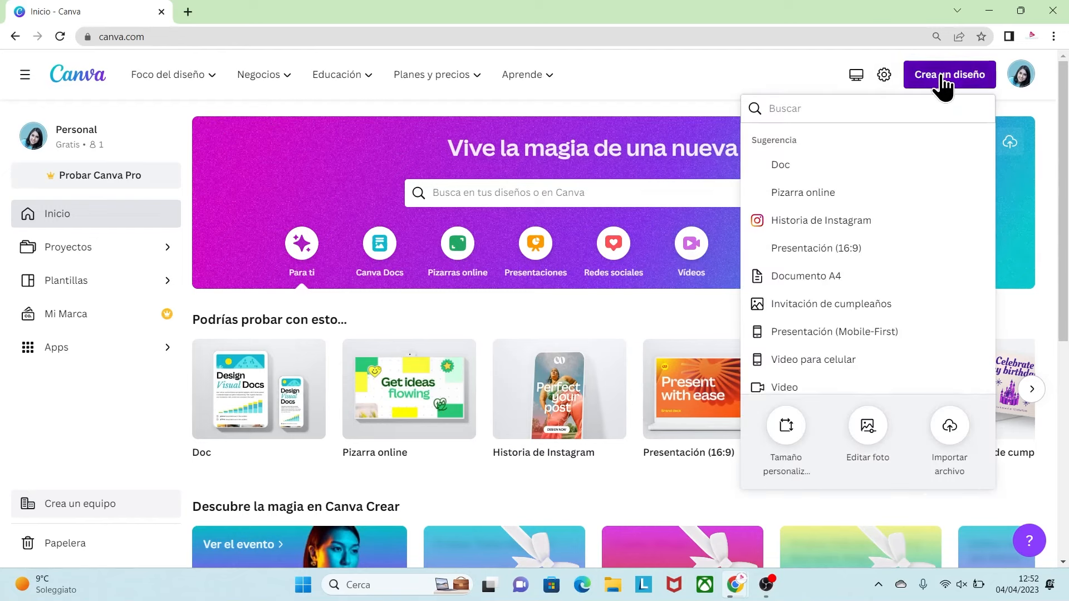
left_click(785, 427)
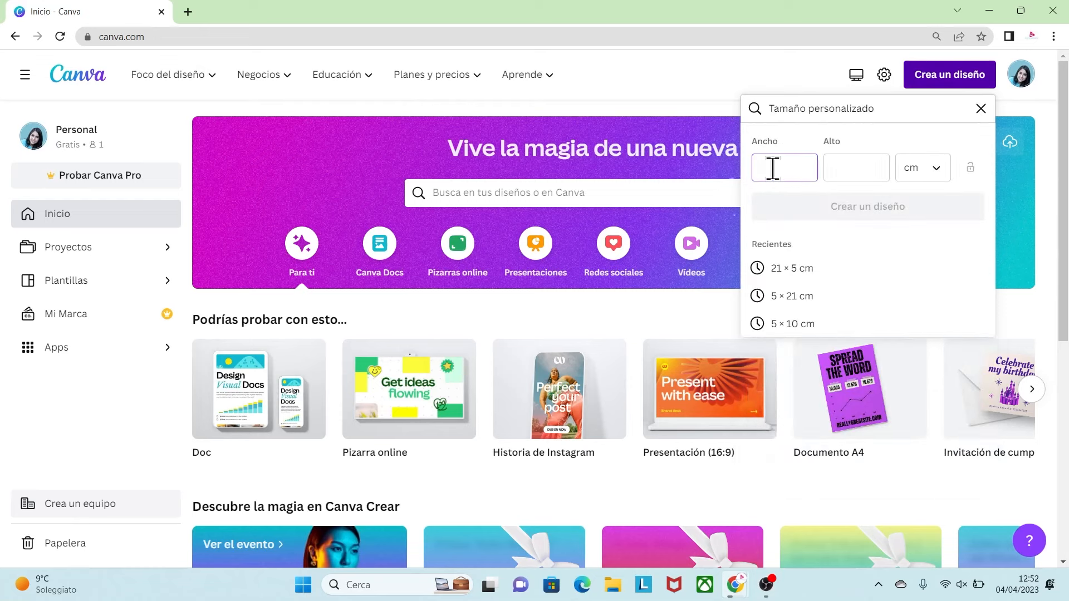
type("5")
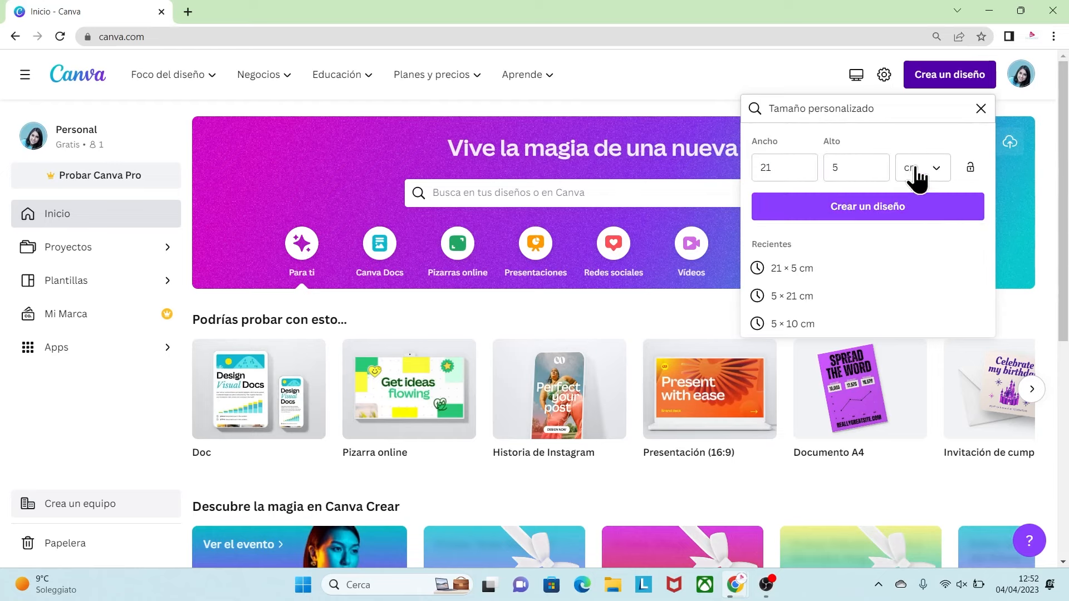
left_click(866, 207)
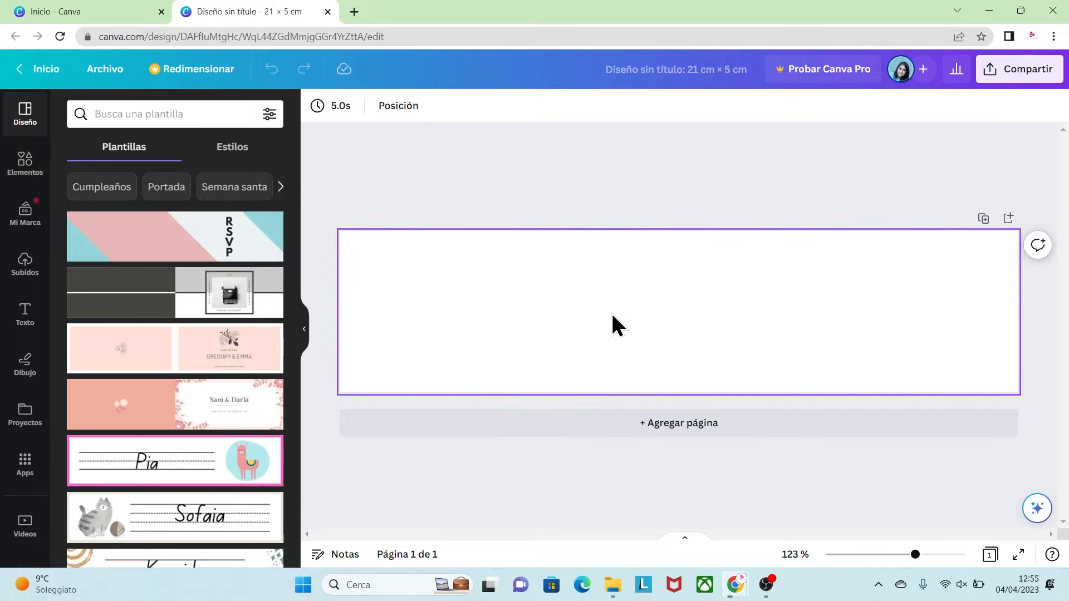
Upload the image file FINNN.png to the design's uploads
left_click(25, 264)
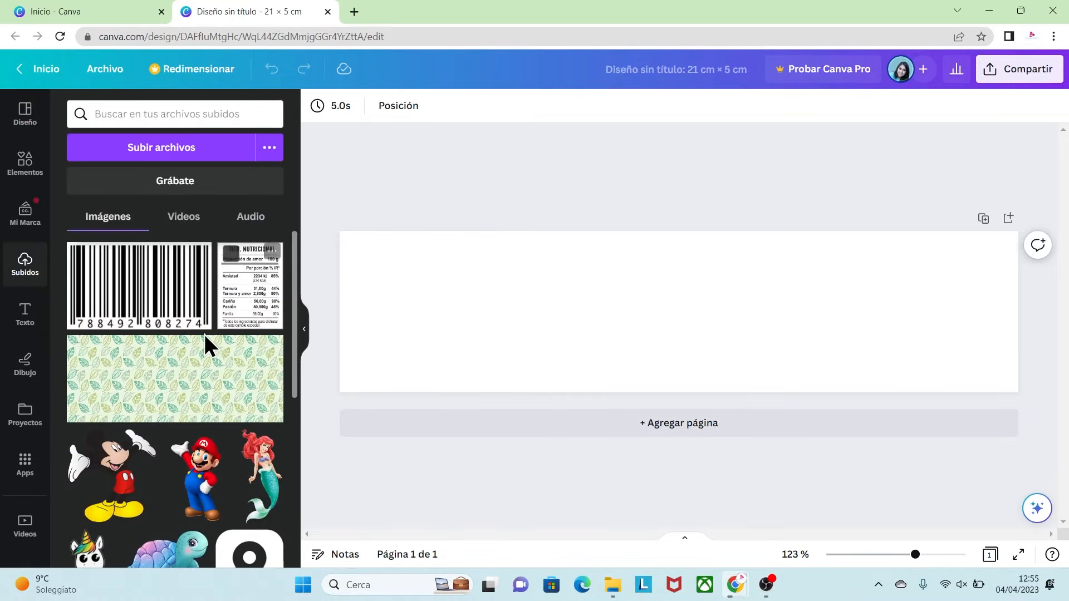
left_click(185, 149)
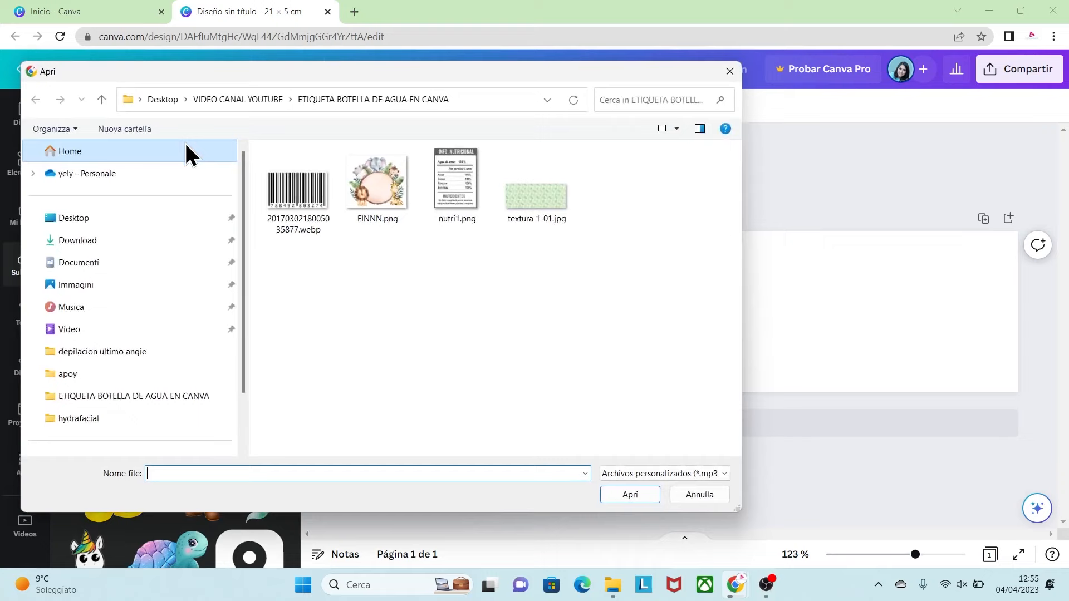
left_click(357, 186)
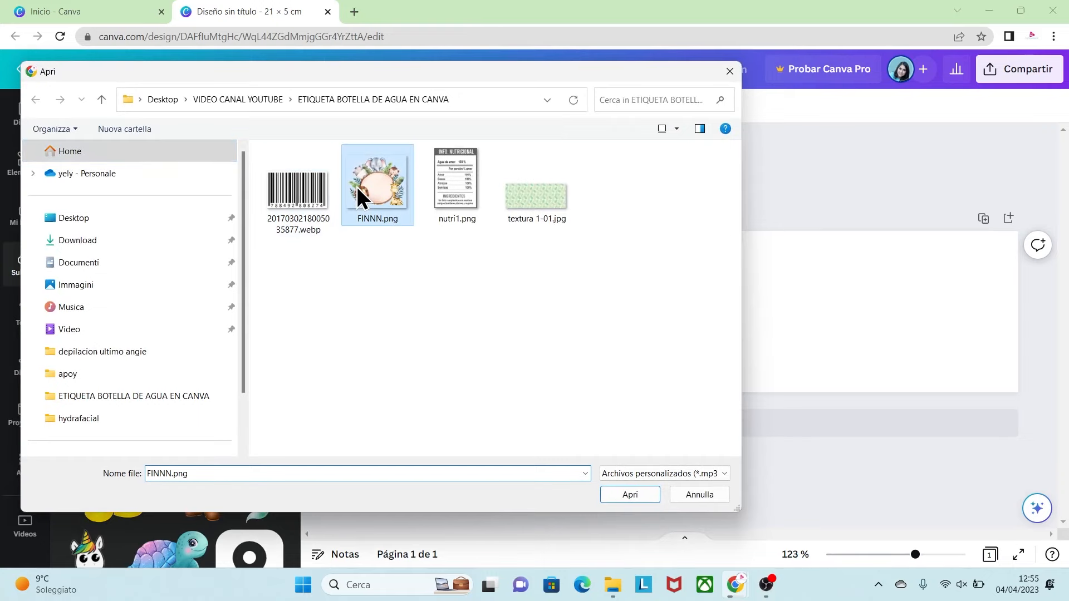
left_click(624, 493)
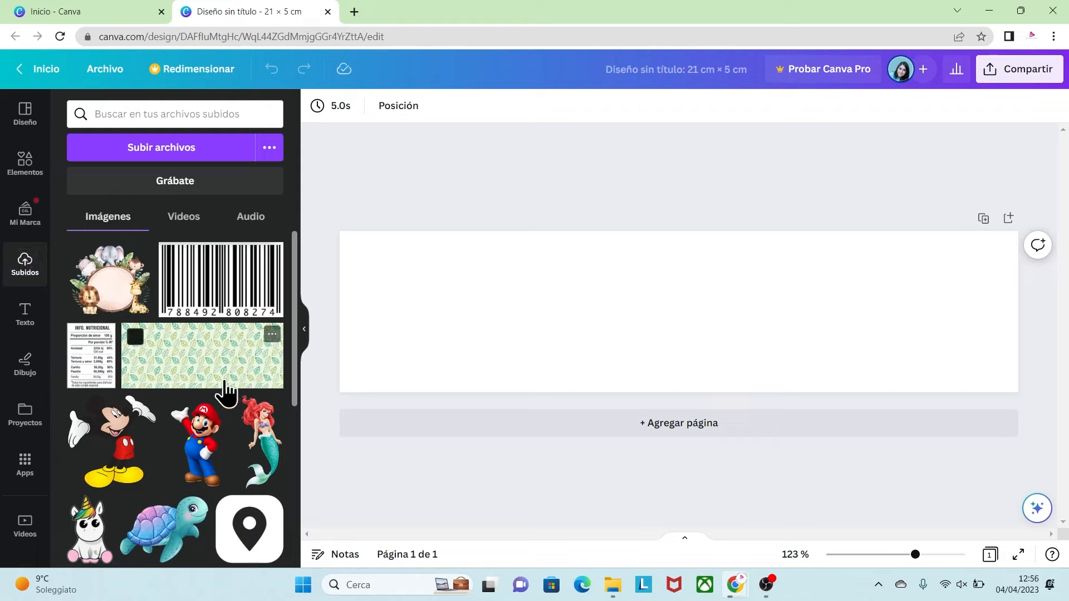
Cover the whole page with the uploaded green leaf-pattern image and set it as the page background
left_click(201, 364)
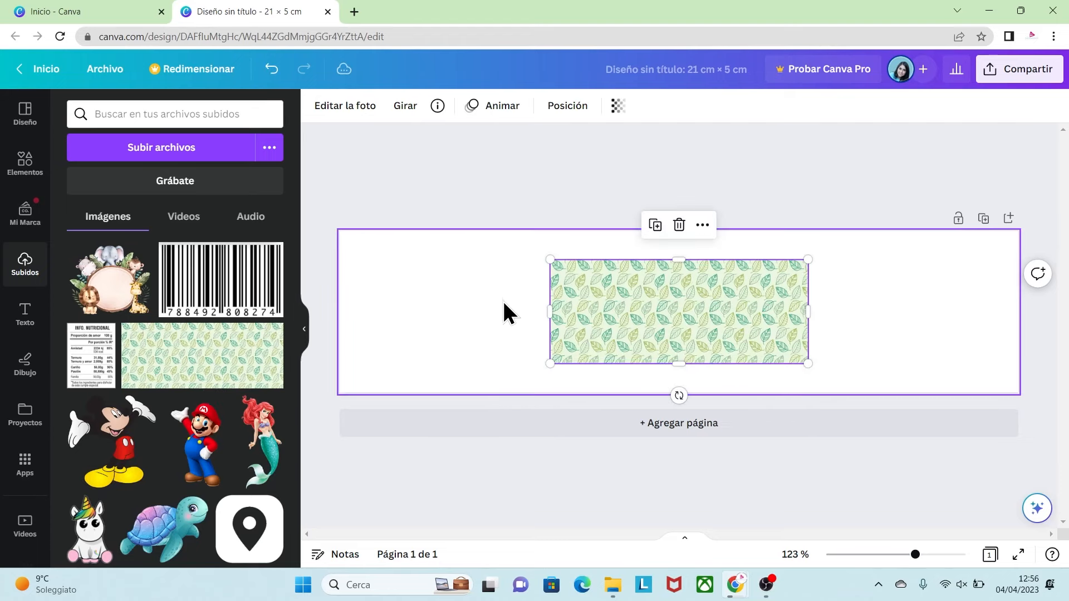
left_click_drag(549, 257, 395, 241)
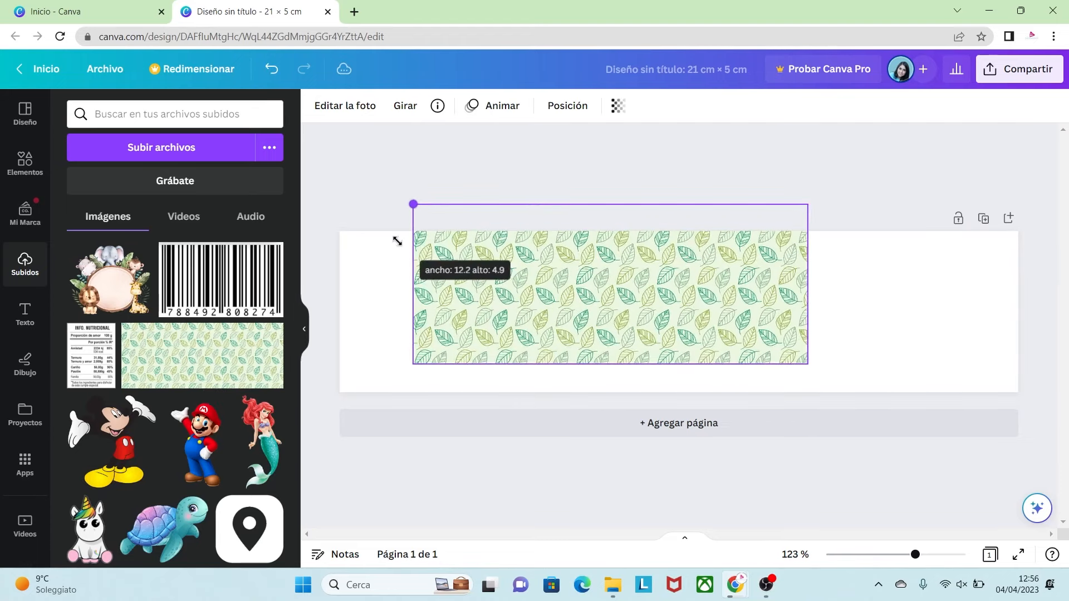
left_click_drag(503, 282, 432, 301)
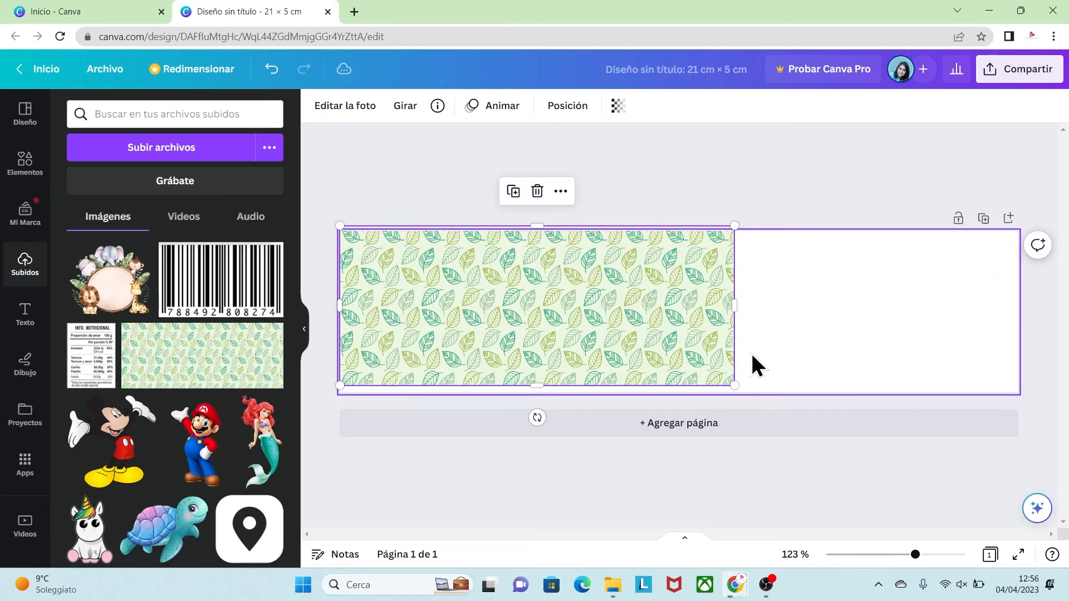
left_click_drag(732, 383, 1026, 503)
left_click_drag(959, 337, 956, 329)
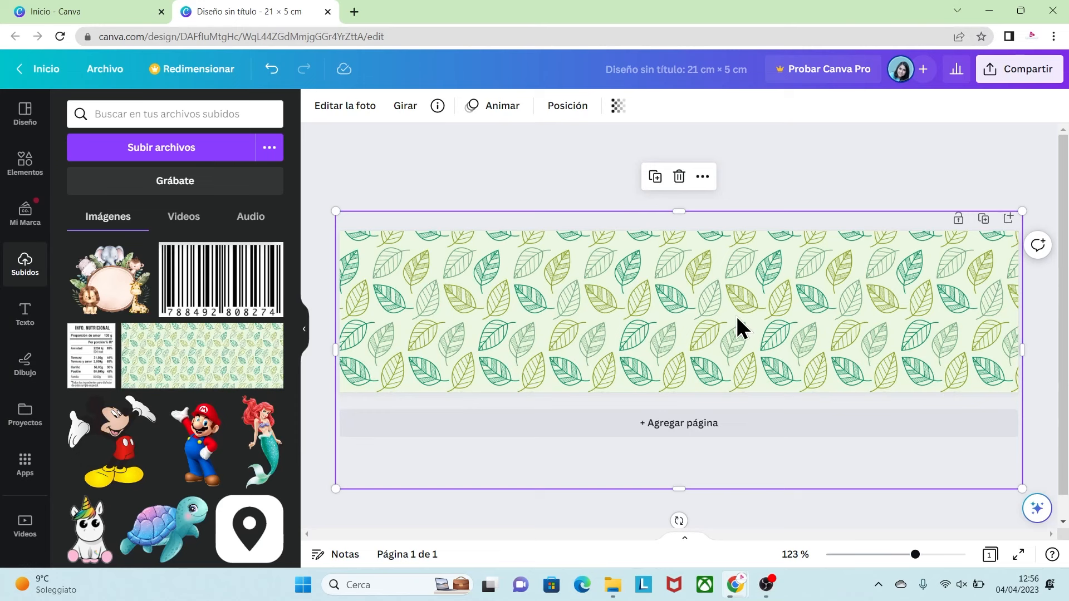
right_click(705, 279)
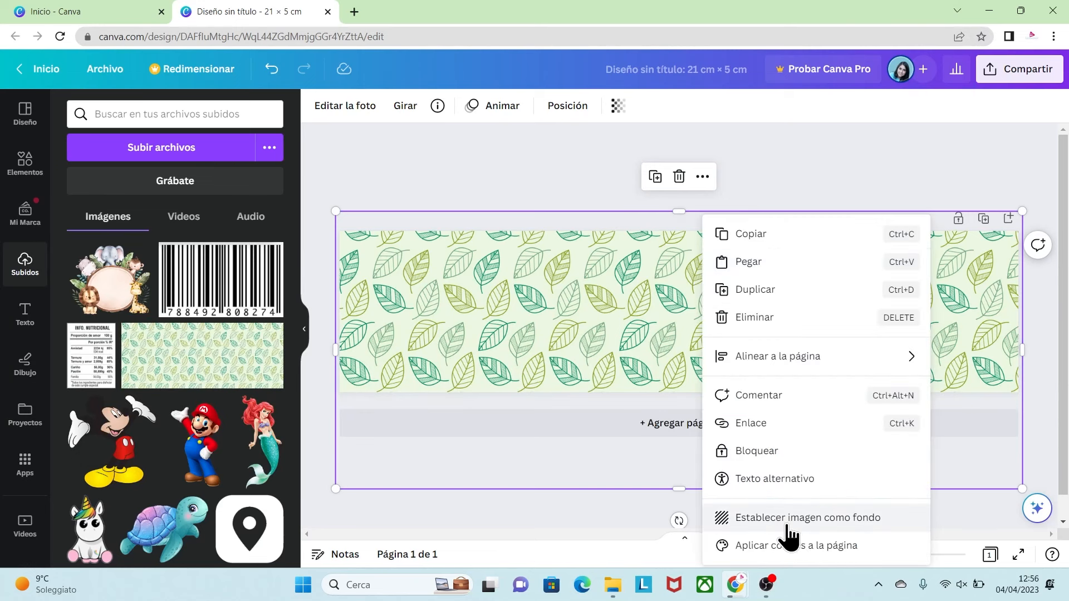
left_click(787, 524)
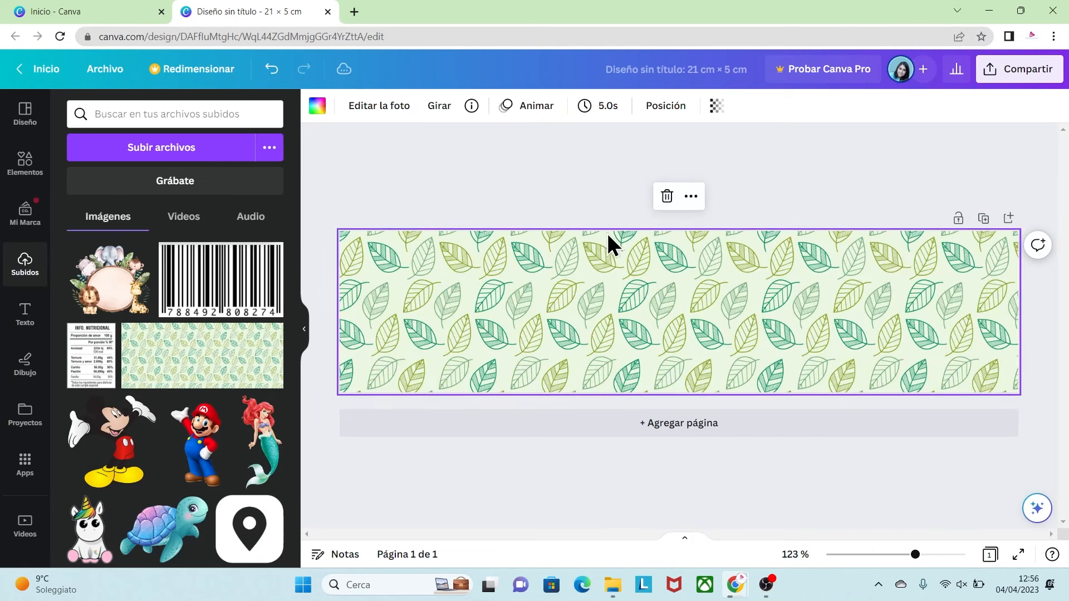
Add the uploaded safari-animals frame image and enlarge it around the page centre to fill the label's height
left_click(96, 295)
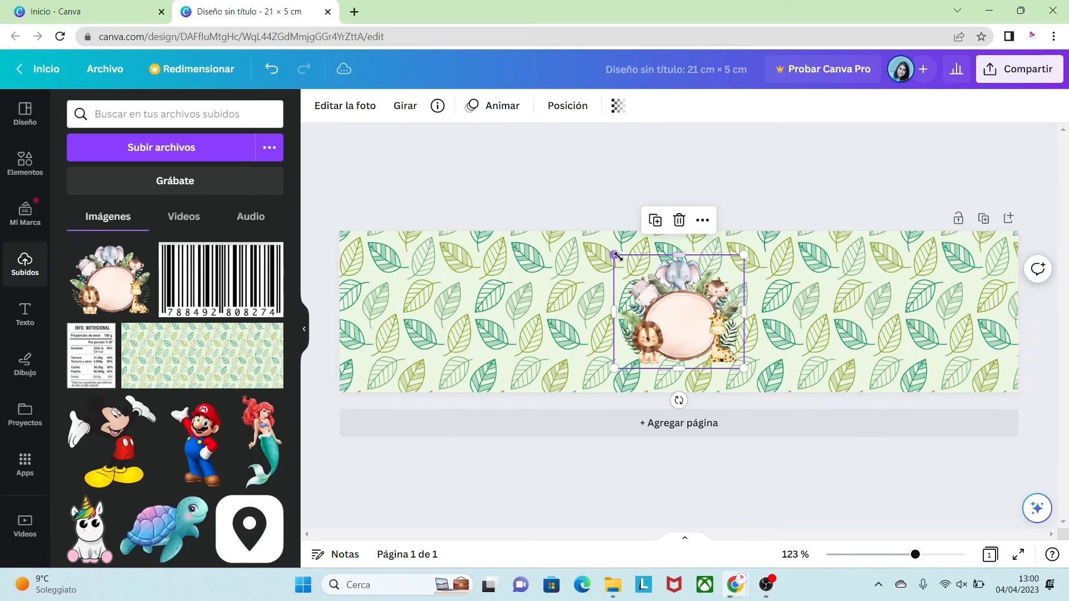
left_click_drag(616, 255, 574, 220)
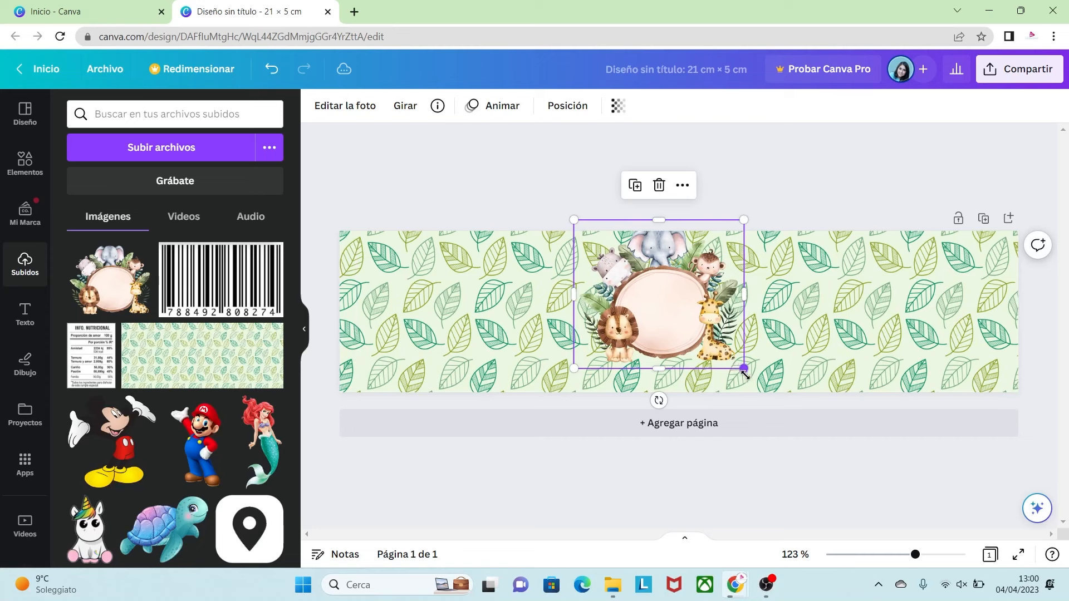
left_click_drag(745, 370, 785, 399)
left_click_drag(706, 350, 689, 341)
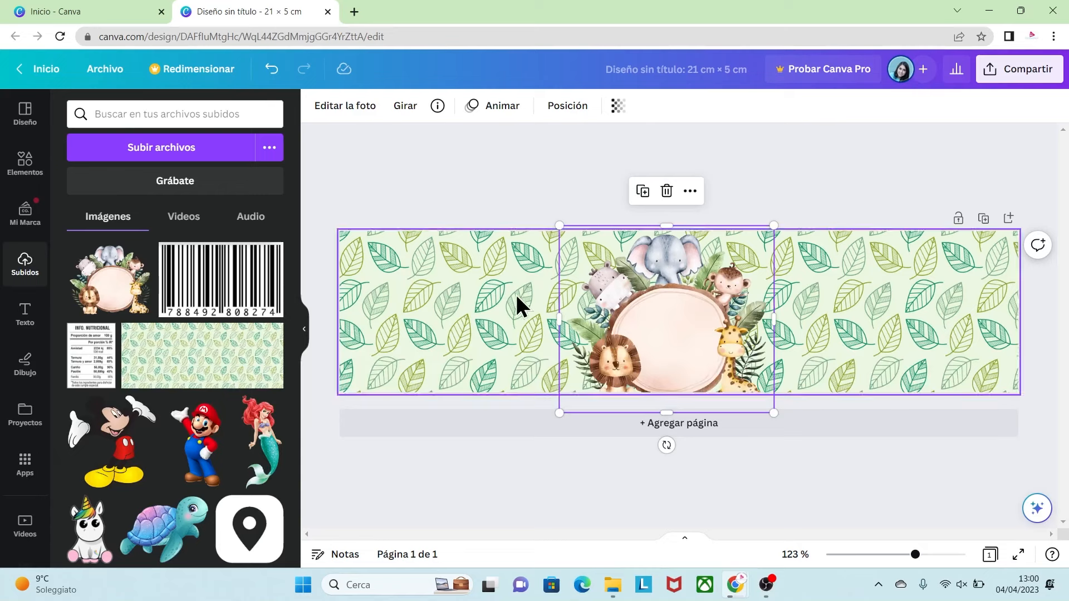
Add a square shape and stretch it into a full-width band along the page's lower edge
left_click(31, 165)
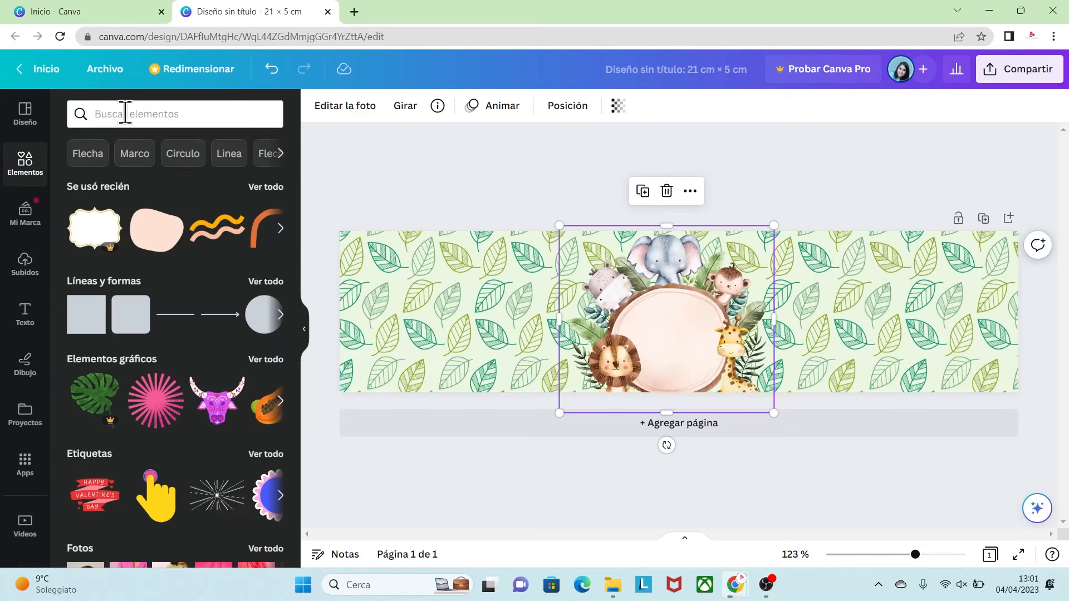
left_click(82, 333)
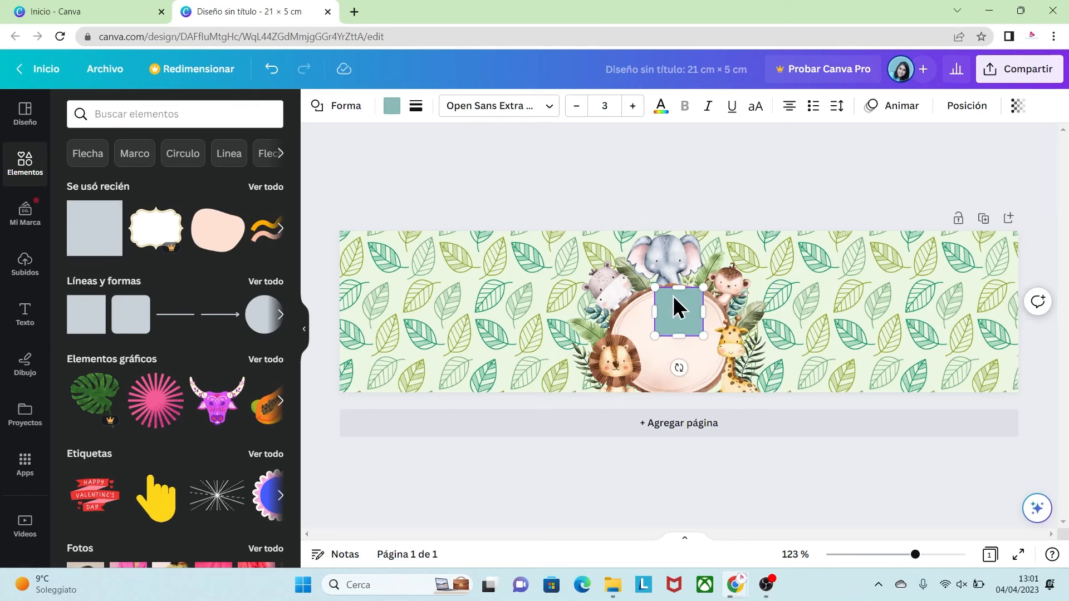
left_click_drag(654, 312, 467, 311)
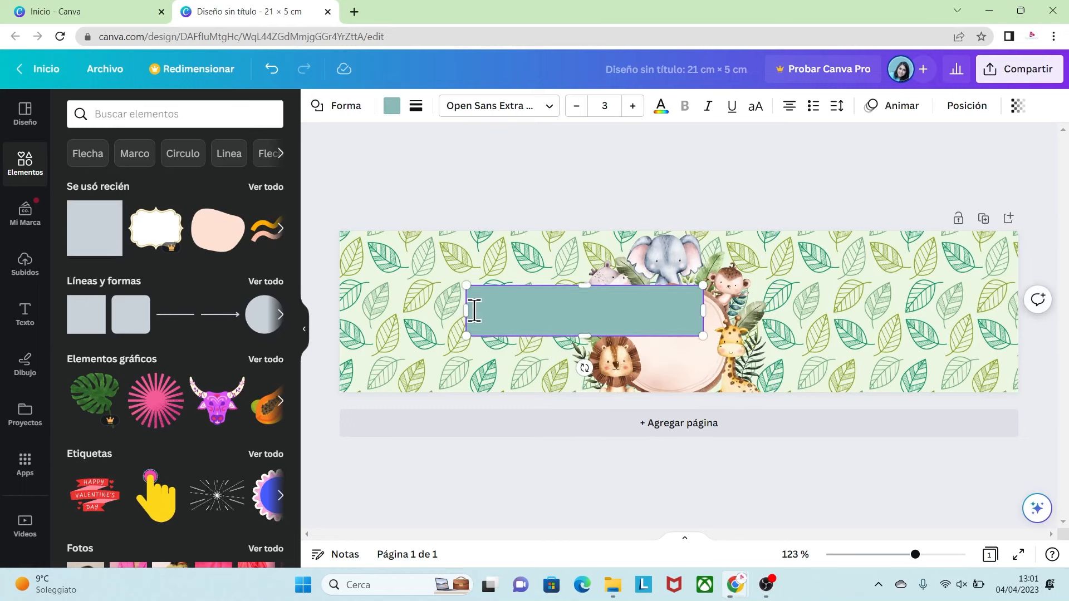
left_click_drag(535, 324, 406, 371)
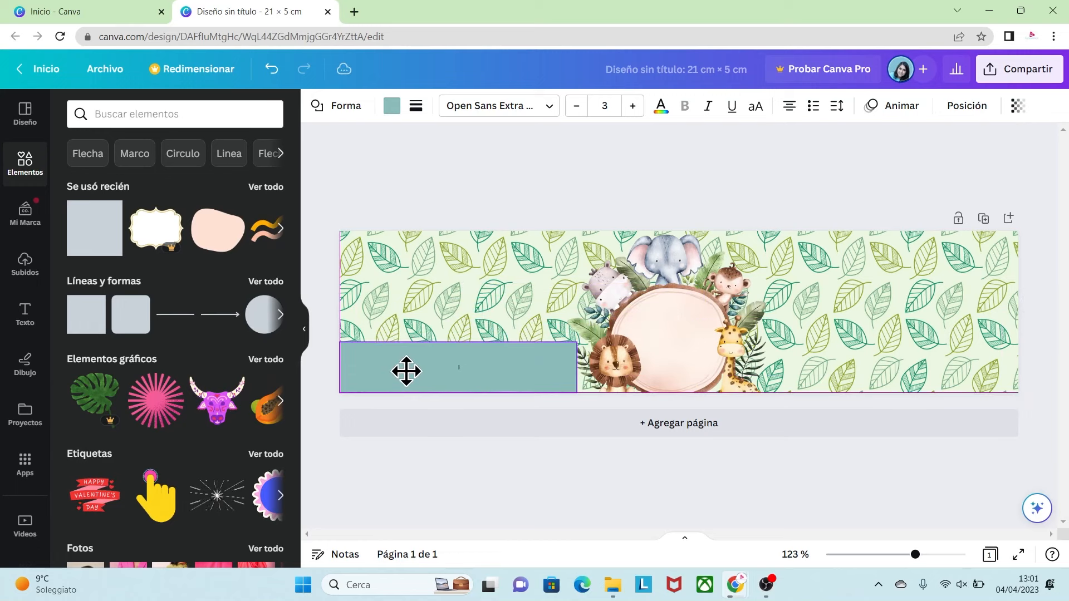
left_click_drag(576, 342, 1017, 333)
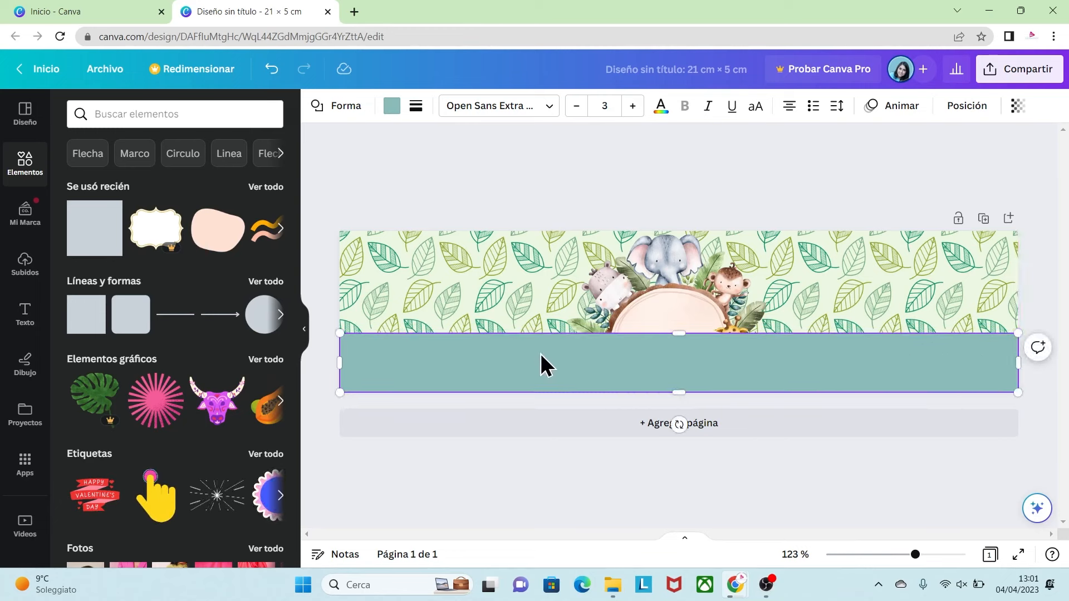
Recolour the lower band light green #C1D9A6, sampling the colour from the artwork with the eyedropper
left_click(392, 110)
left_click(81, 190)
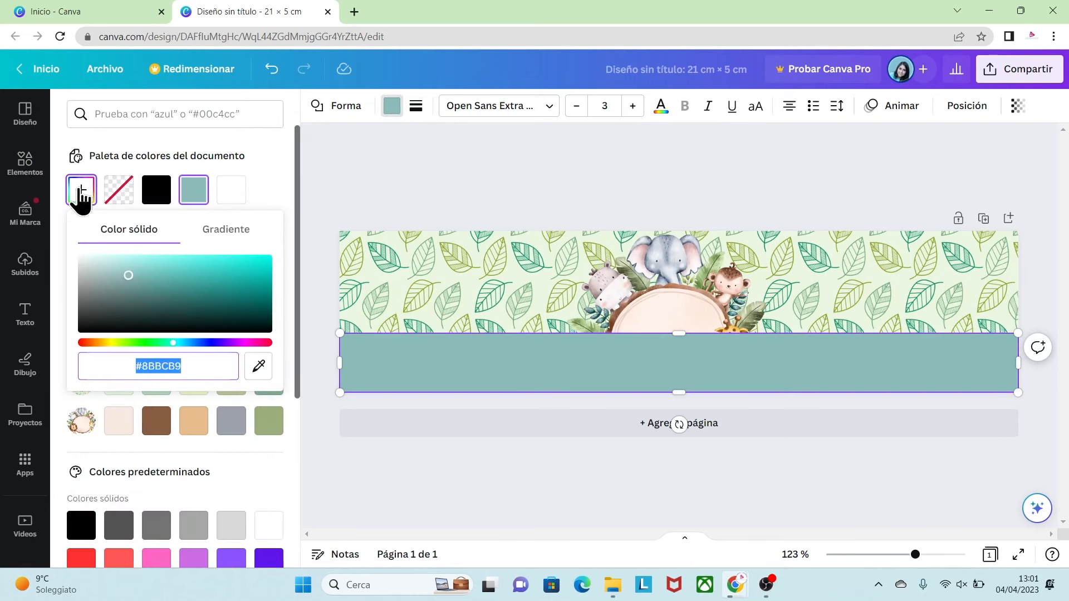
left_click(257, 367)
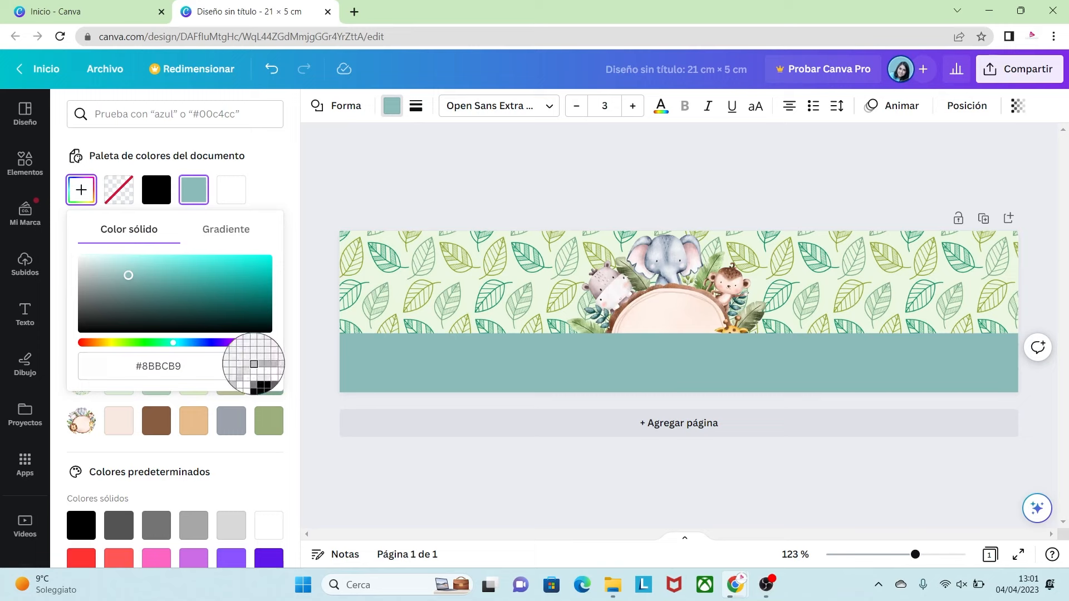
left_click(715, 275)
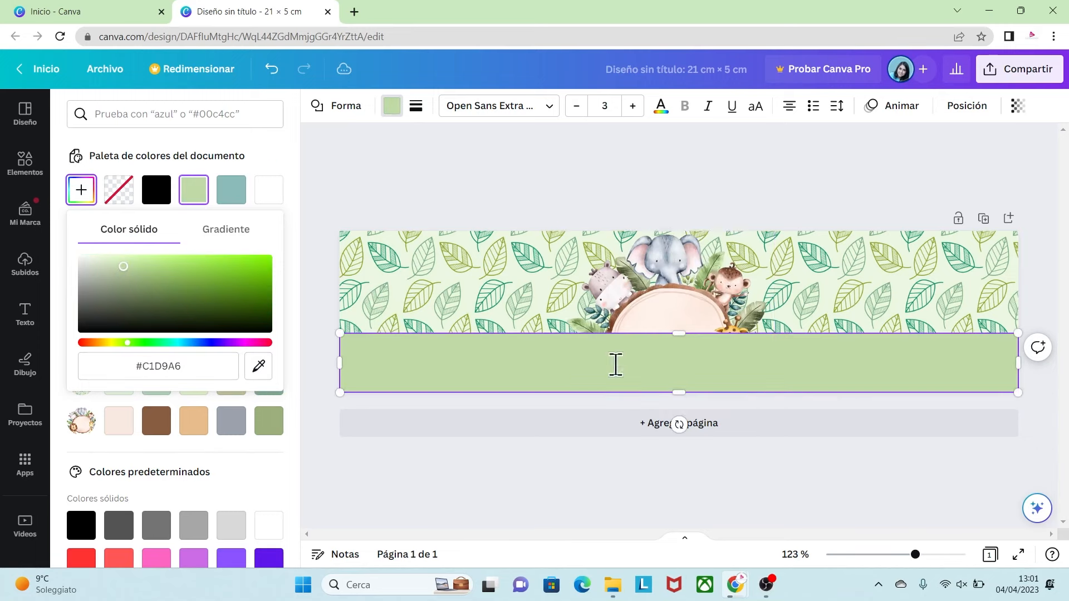
Bring the safari-animals image to the front, above the green band
left_click(647, 289)
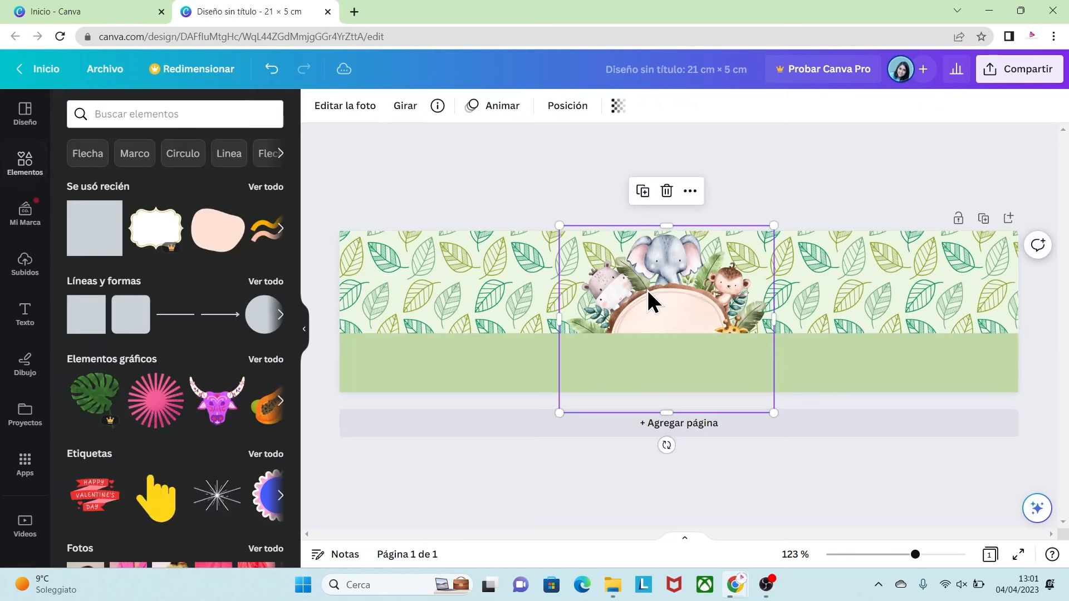
right_click(647, 291)
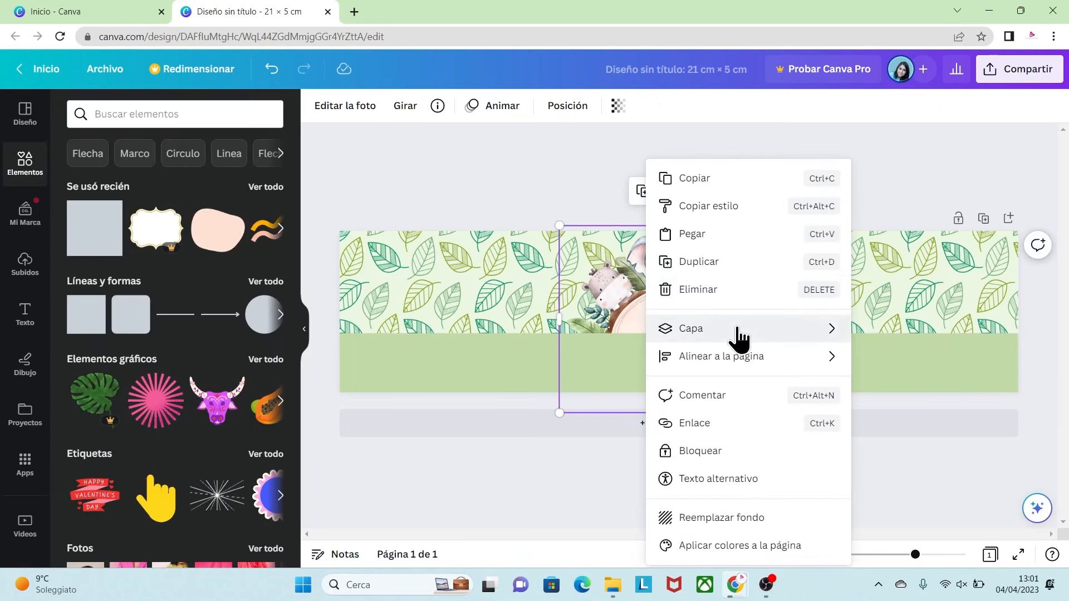
mouse_move(802, 335)
left_click(889, 362)
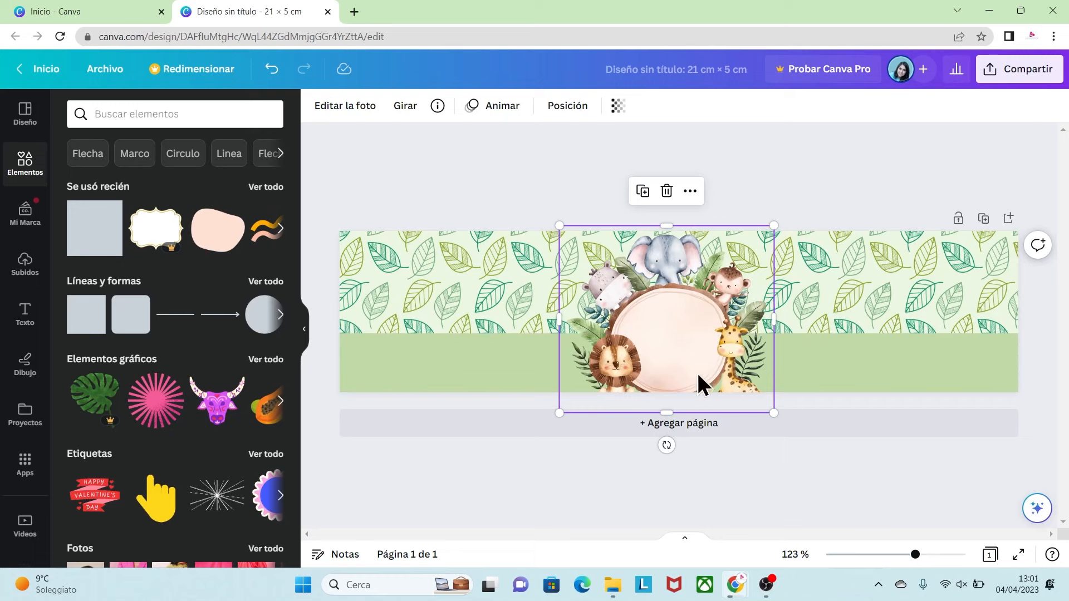
left_click(321, 331)
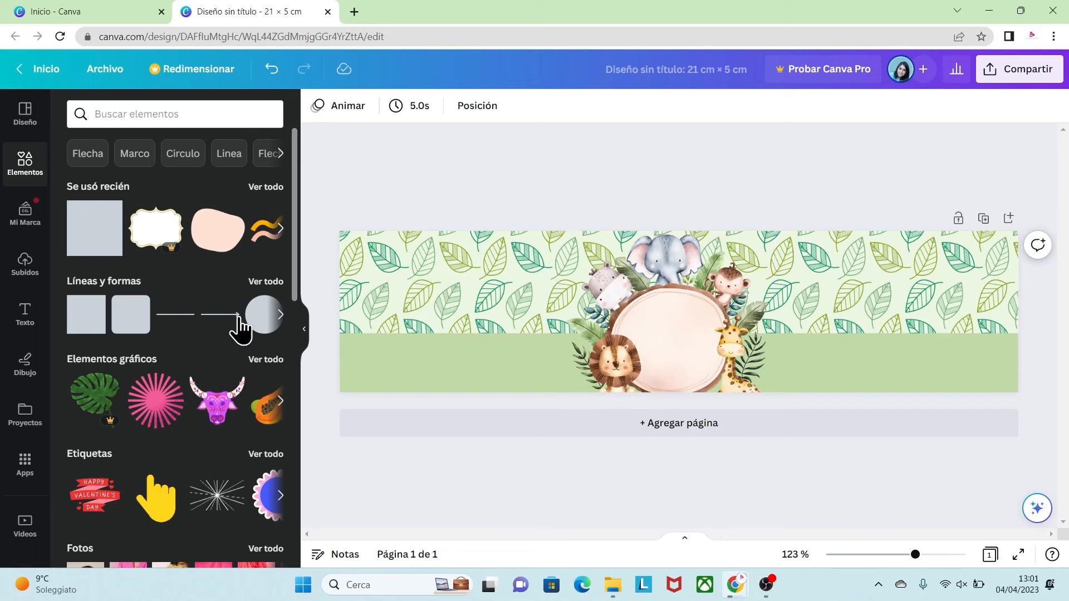
Add another square shape and stretch it into a thin full-width strip along the green band's upper edge
left_click(89, 320)
left_click_drag(652, 311, 344, 317)
left_click_drag(704, 287, 1018, 318)
mouse_move(940, 329)
left_mouse_down()
mouse_move(928, 351)
mouse_move(933, 342)
left_mouse_up()
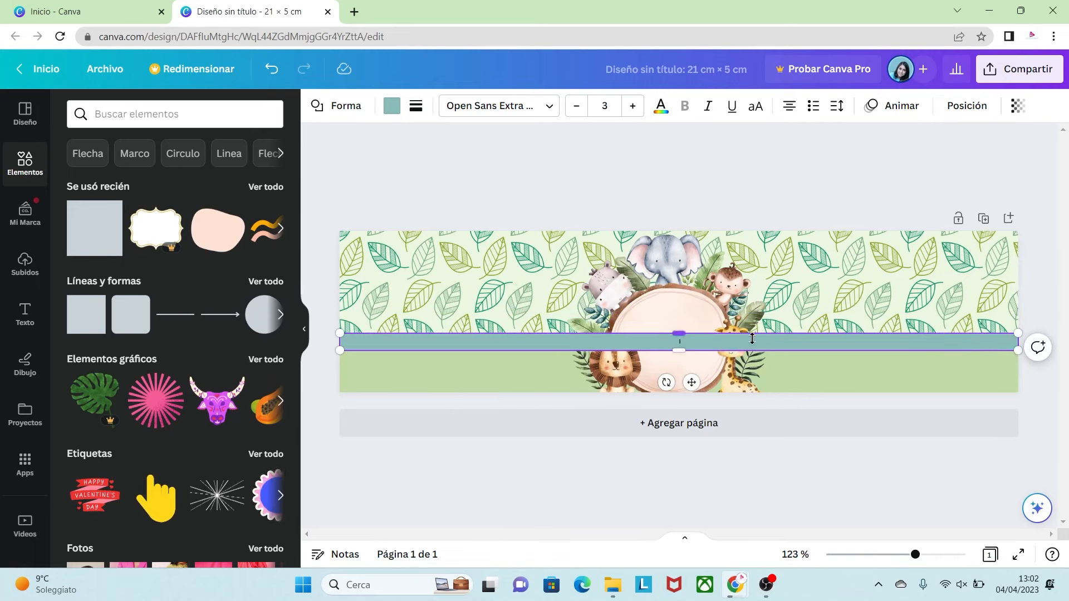
Recolour the thin strip brown #A6765F, sampling the colour from the wooden frame's rim
left_click(392, 106)
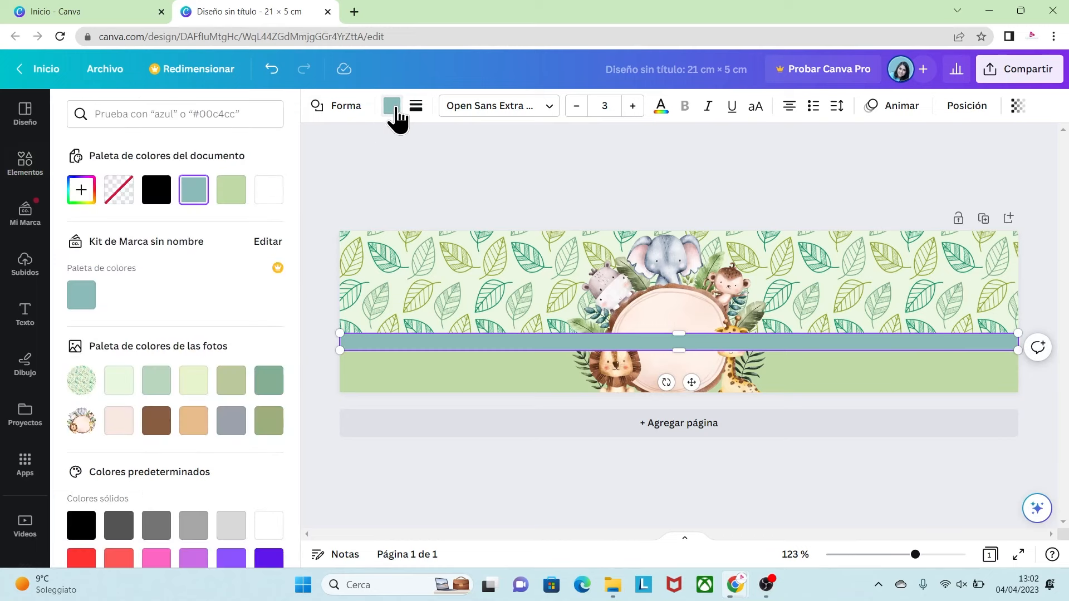
left_click(82, 190)
left_click(259, 366)
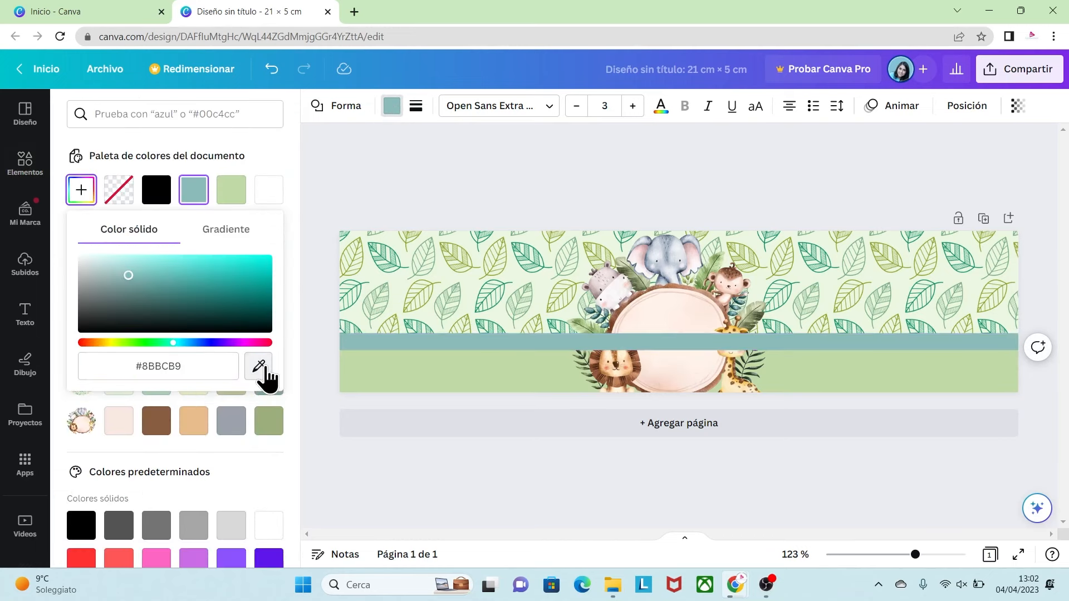
left_click(650, 290)
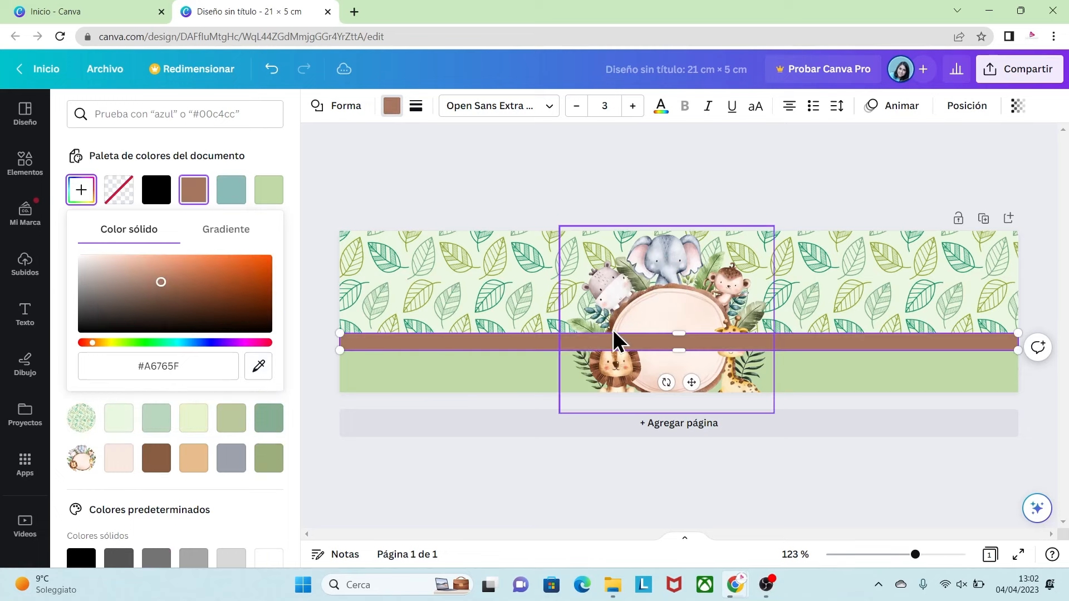
Bring the safari-animals image to the front, above the brown strip
left_click(647, 291)
right_click(658, 298)
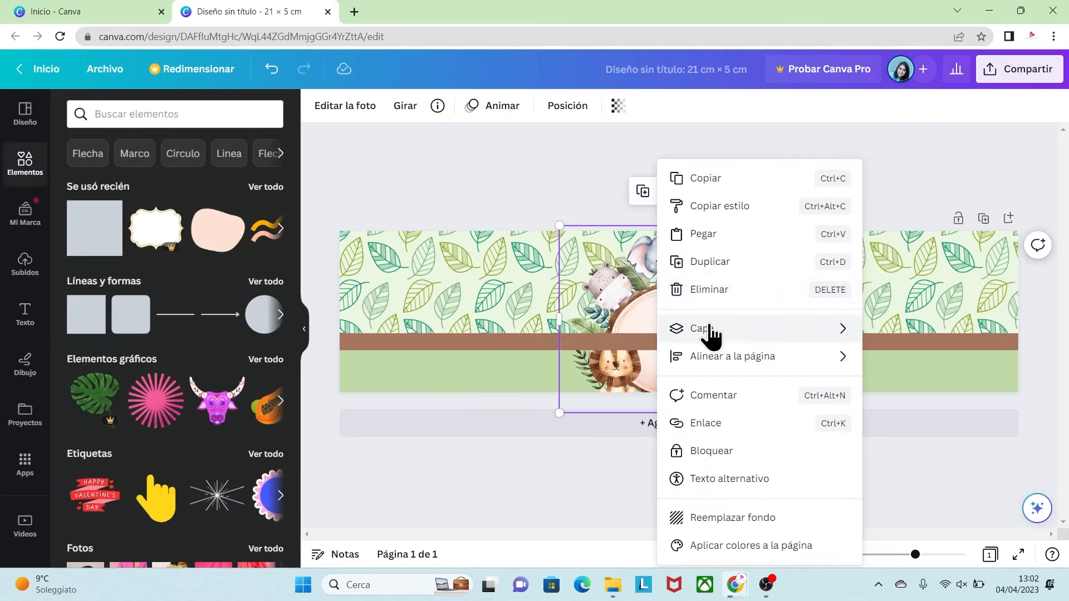
mouse_move(721, 333)
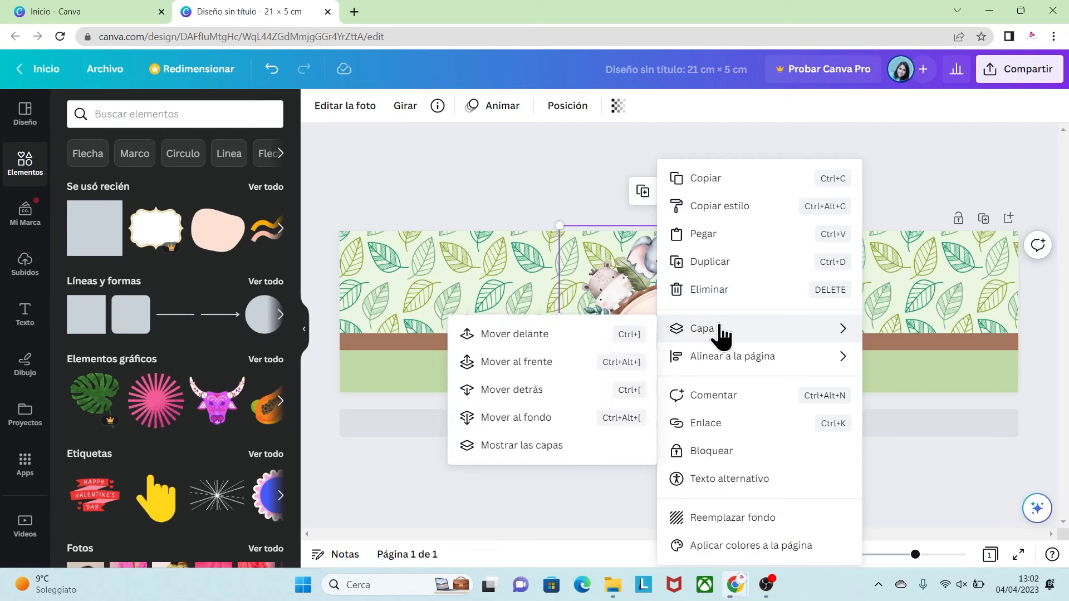
left_click(527, 363)
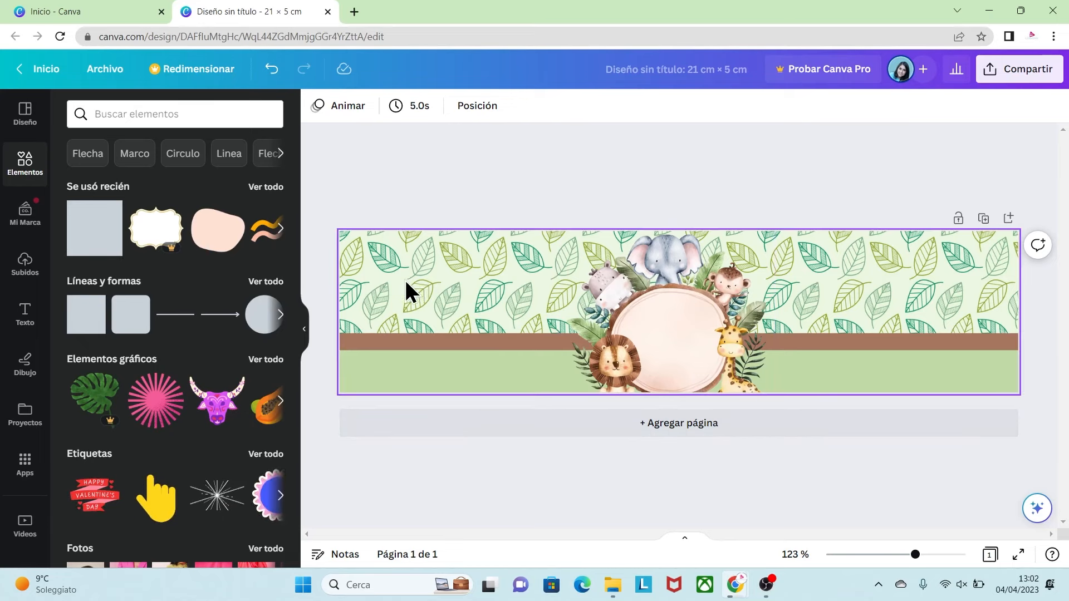
Add the uploaded barcode image and place it on the leaf background to the right of the animals, just above the brown strip
left_click(25, 266)
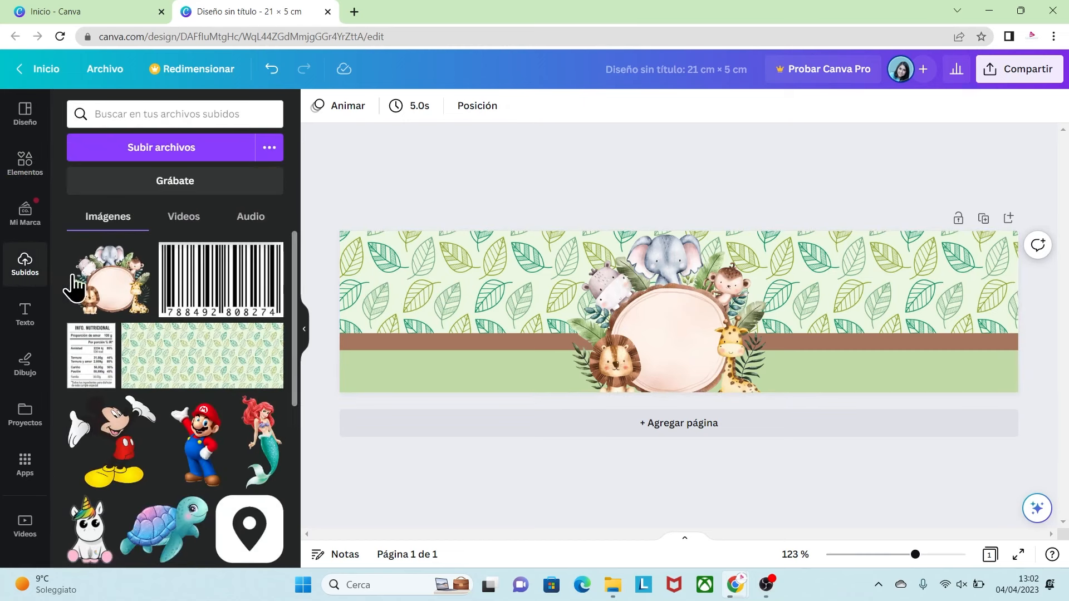
left_click(211, 303)
left_click_drag(605, 267, 850, 310)
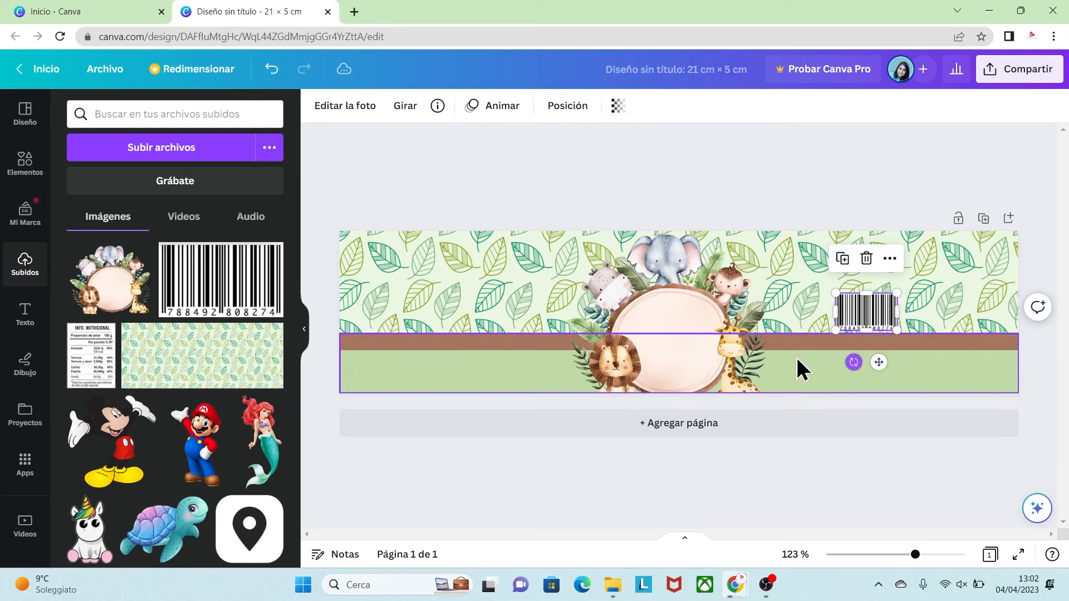
Add the uploaded "INFO. NUTRICIONAL" image, position it to the left of the animals and resize it to fit the label's height
left_click(91, 359)
left_click_drag(698, 312, 446, 300)
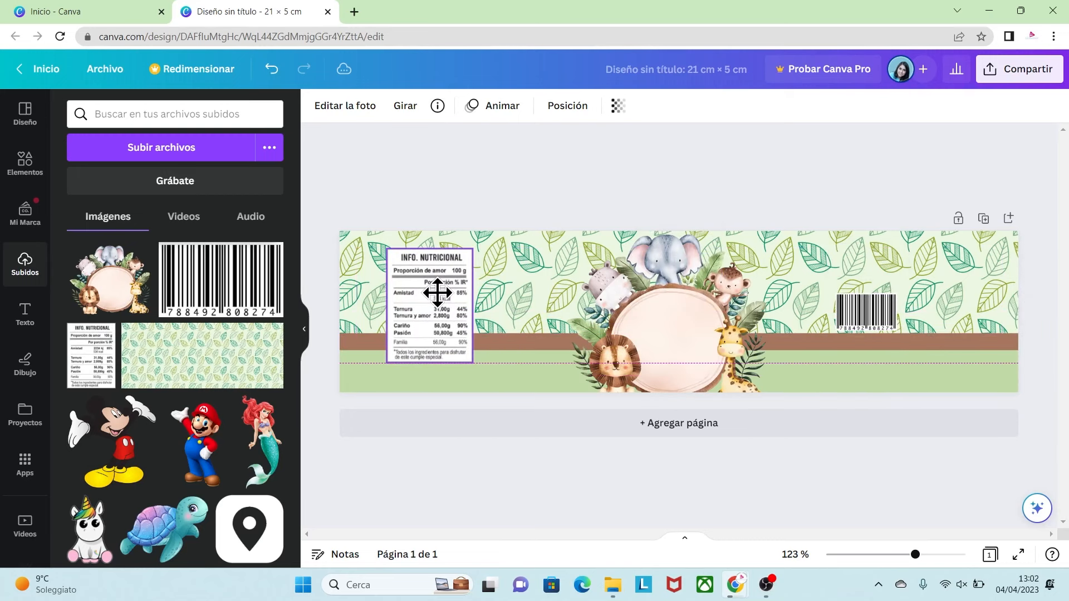
mouse_move(470, 362)
left_mouse_down()
mouse_move(484, 377)
mouse_move(462, 353)
left_mouse_up()
left_click(536, 198)
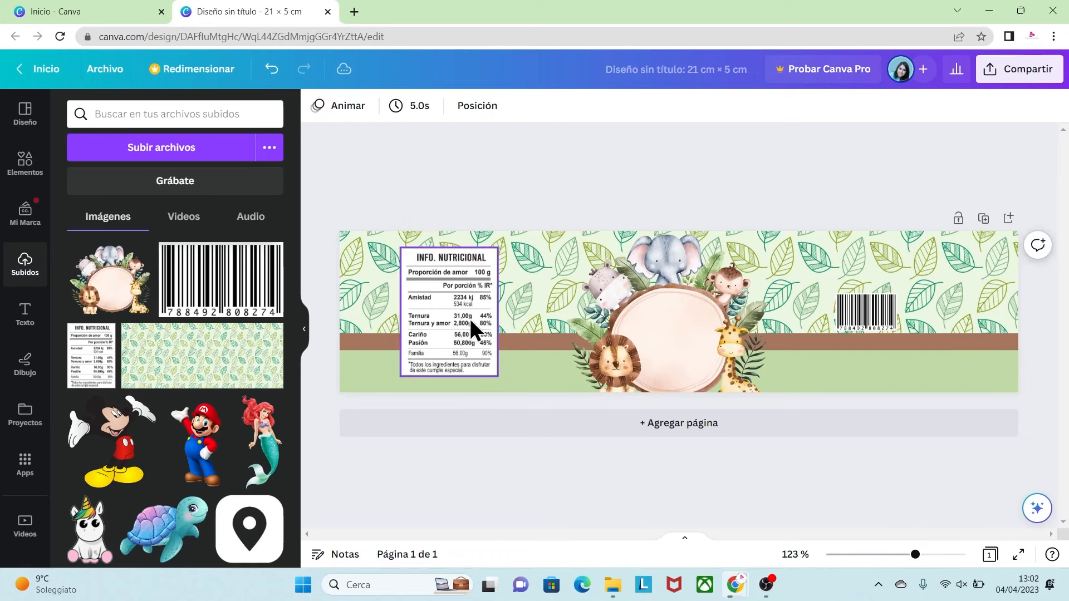
Add the "Sweet" text style from the font combinations and replace its wording with the child's first name
left_click(27, 329)
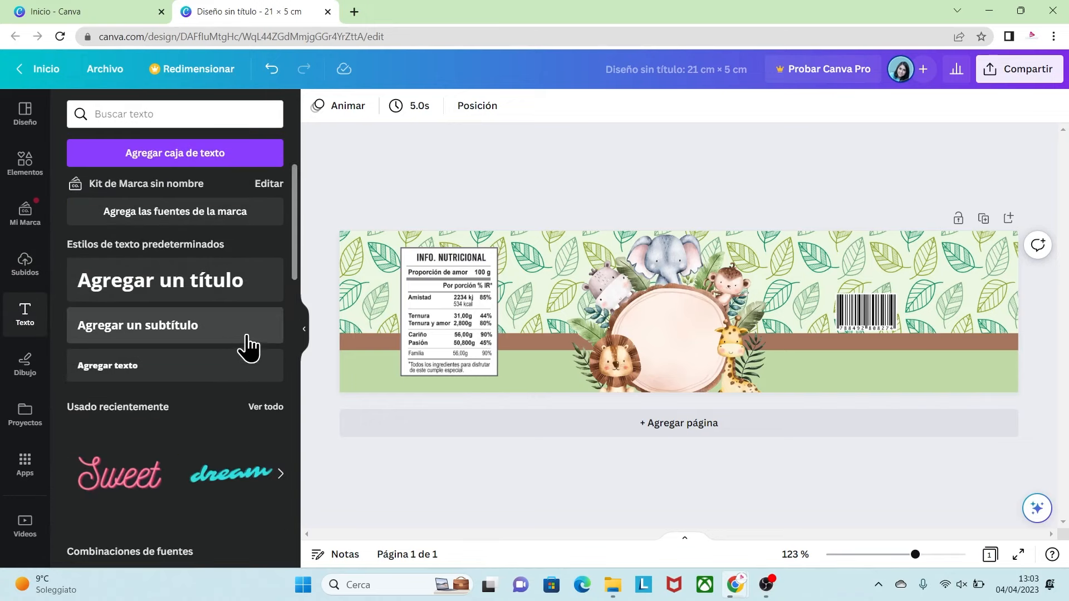
left_click_drag(297, 221, 304, 312)
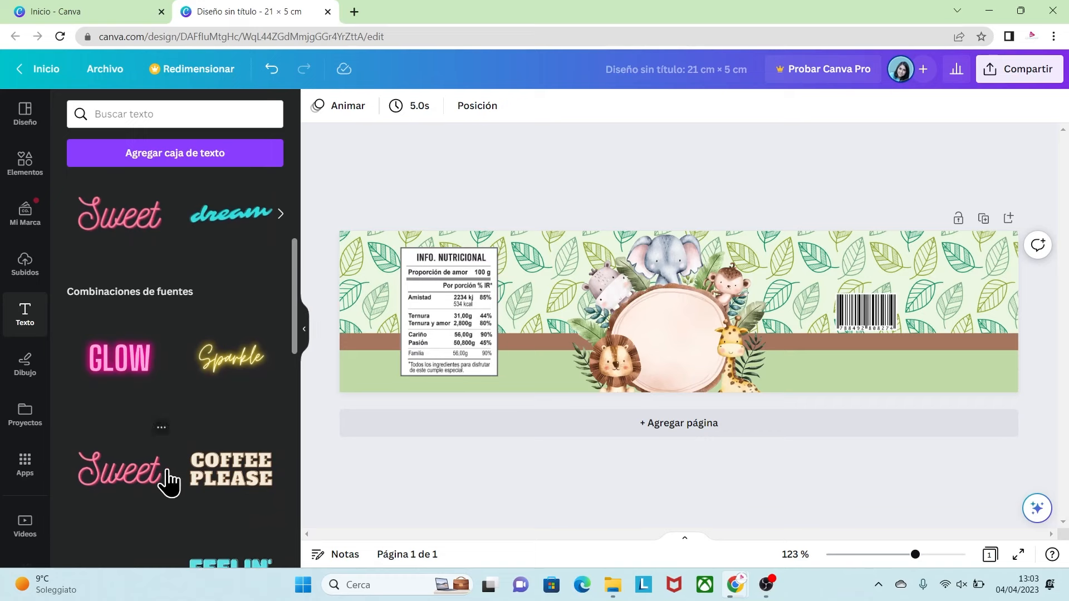
left_click(97, 225)
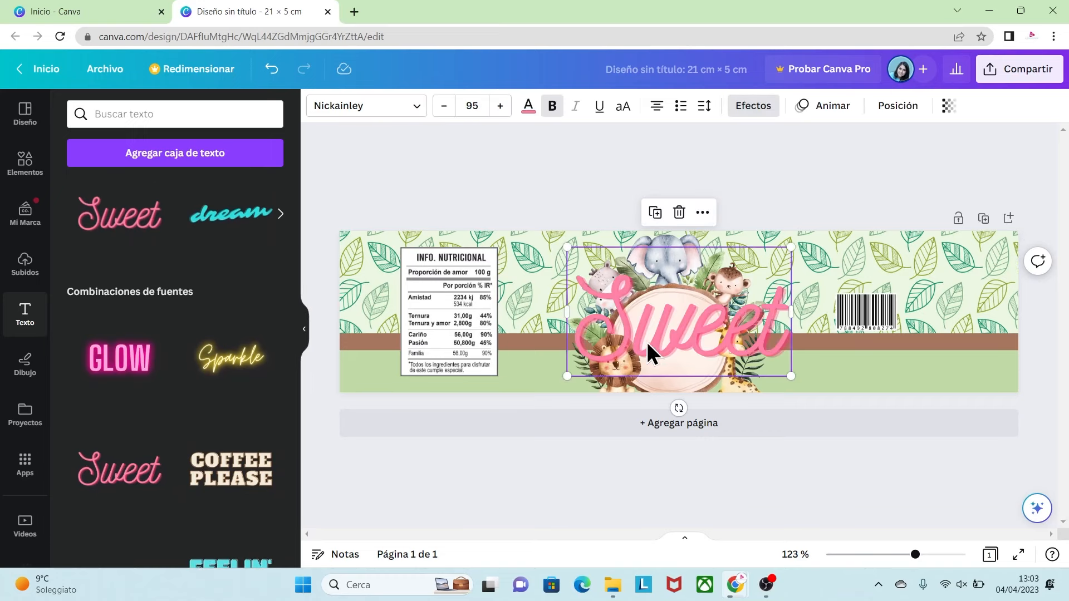
double_click(649, 308)
key("BackSpace")
type("Julia")
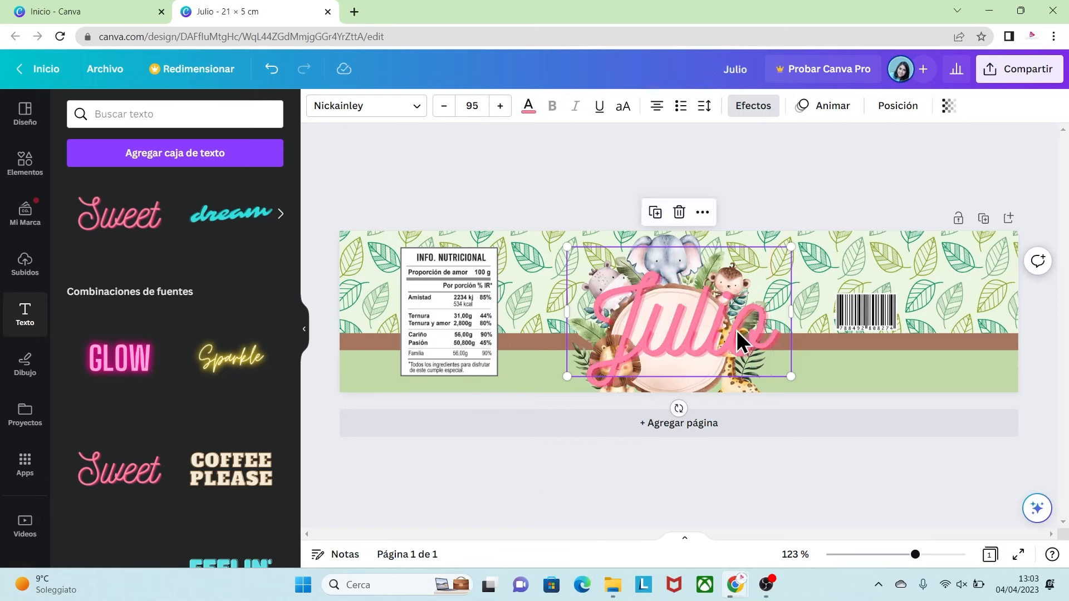
Set the name's font size to 39 and recolour it dark brown from the animal image's colour palette
left_click(478, 106)
type("3")
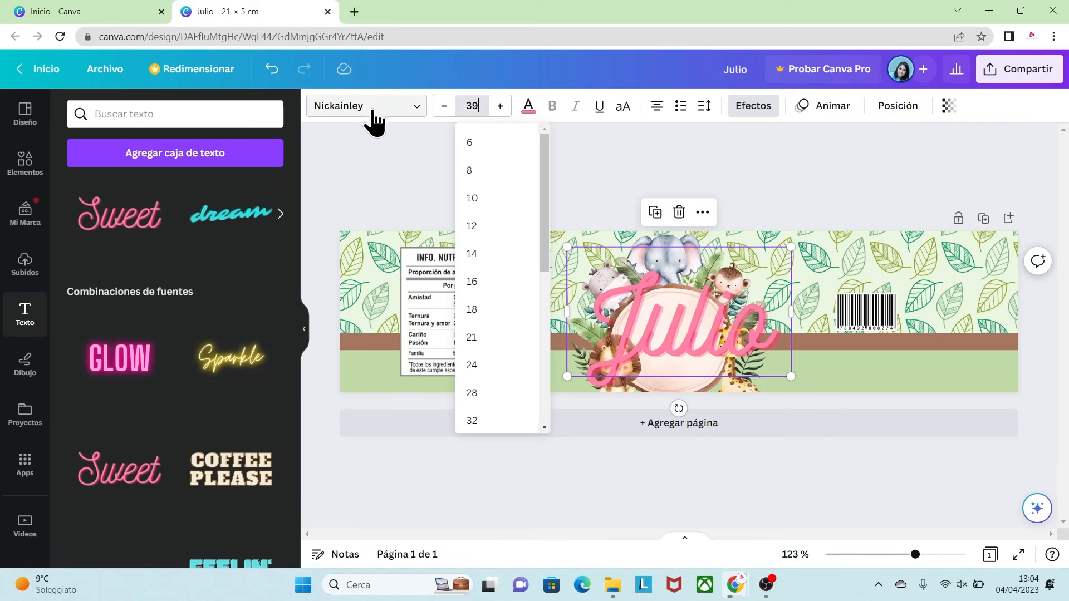
left_click(529, 106)
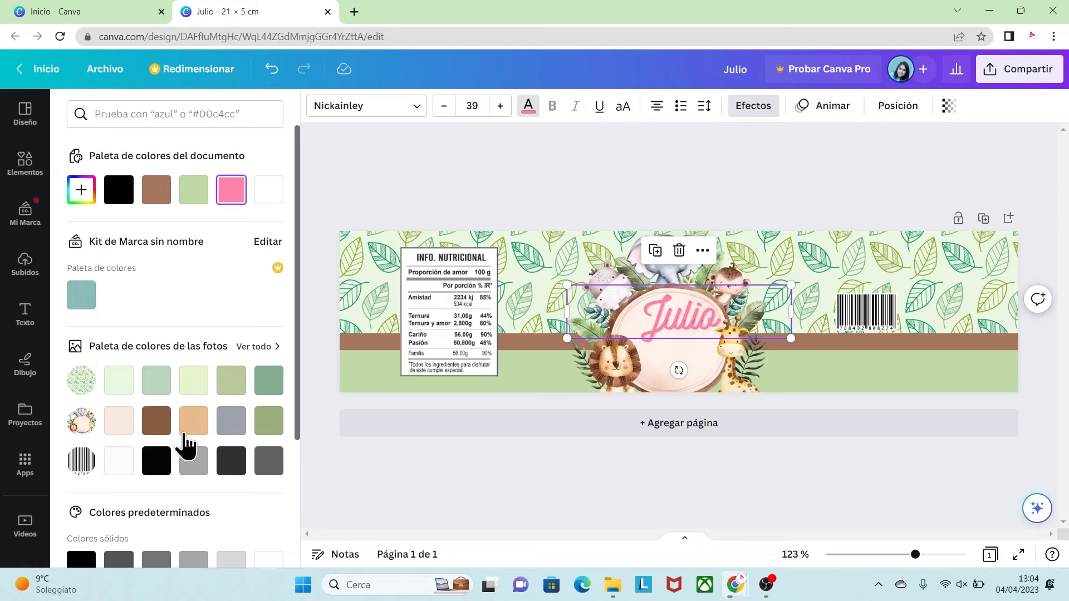
left_click(156, 424)
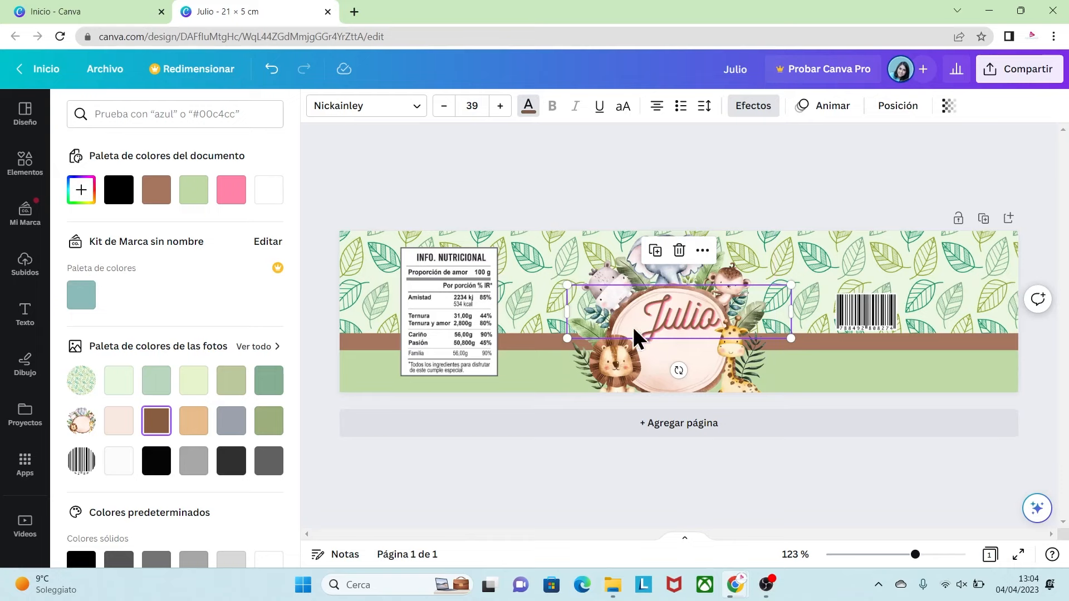
Apply the Contorno effect to the name with a black outline and a thickness of 11
left_click(753, 106)
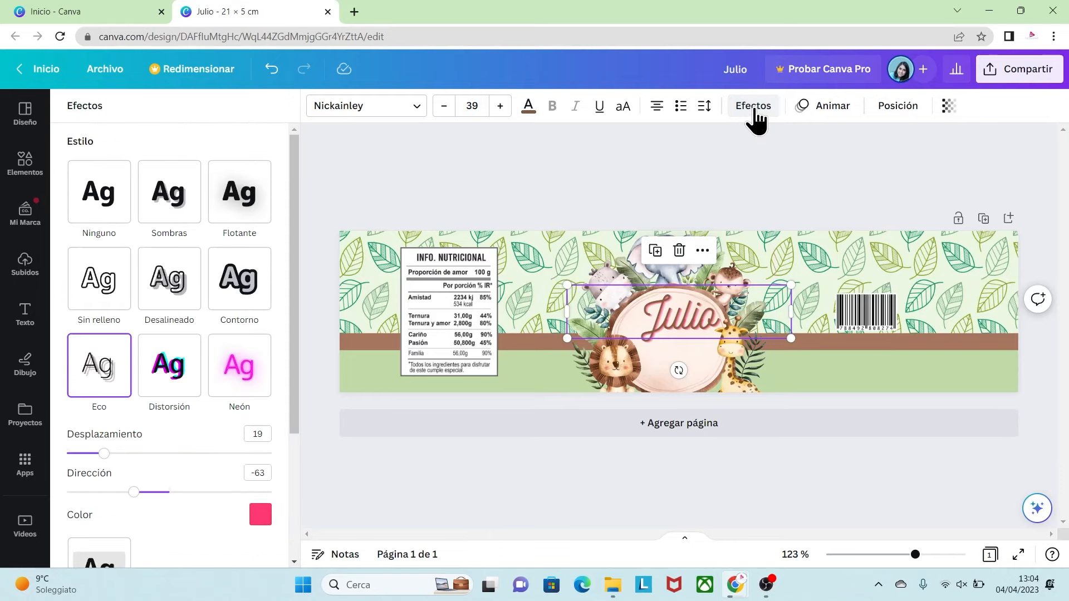
left_click(241, 292)
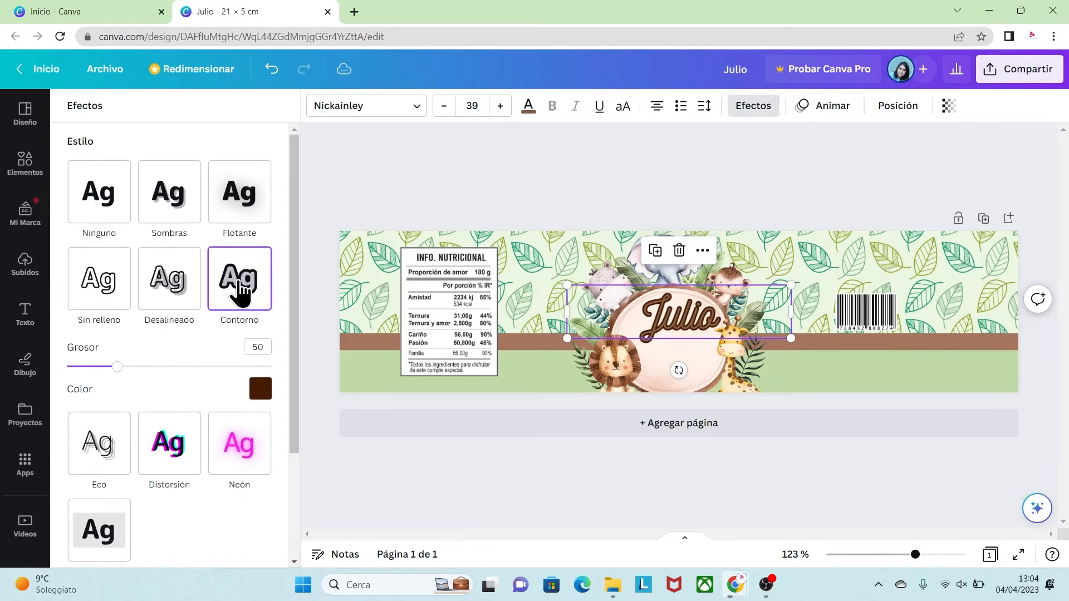
left_click(260, 390)
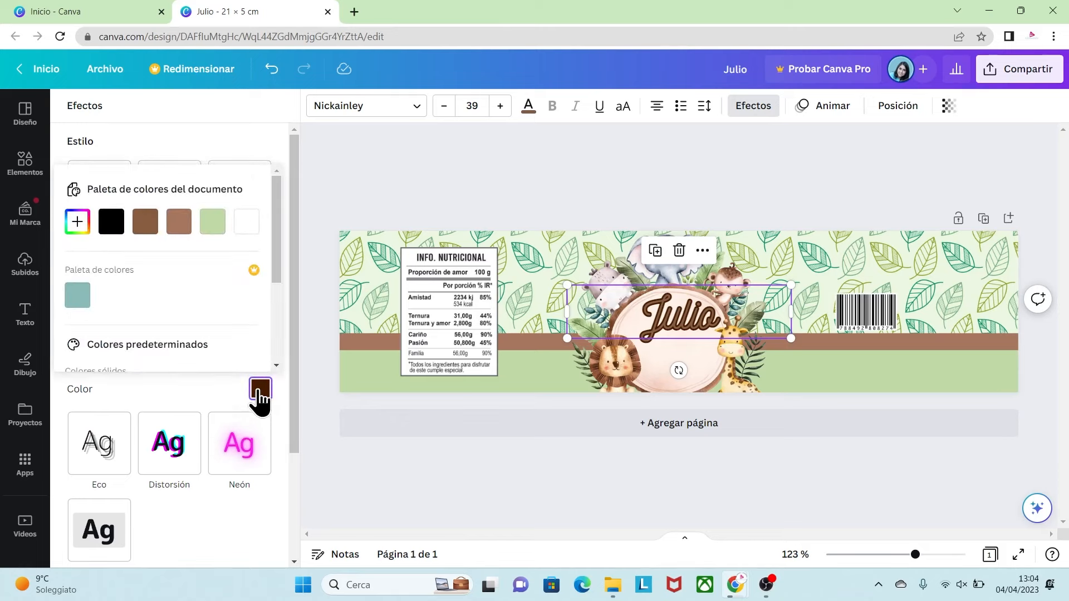
left_click(111, 222)
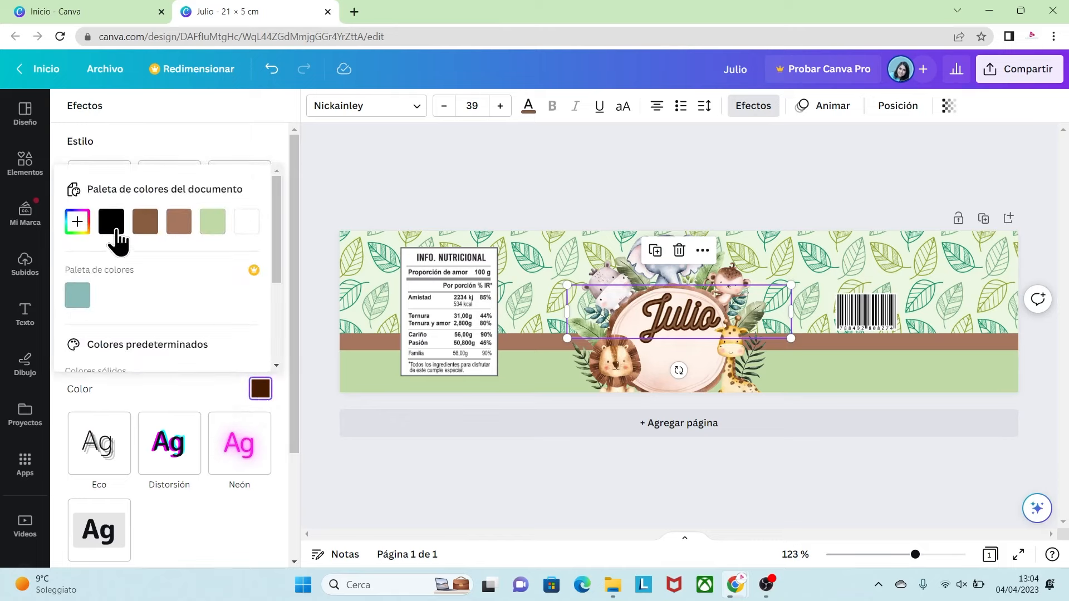
left_click(223, 391)
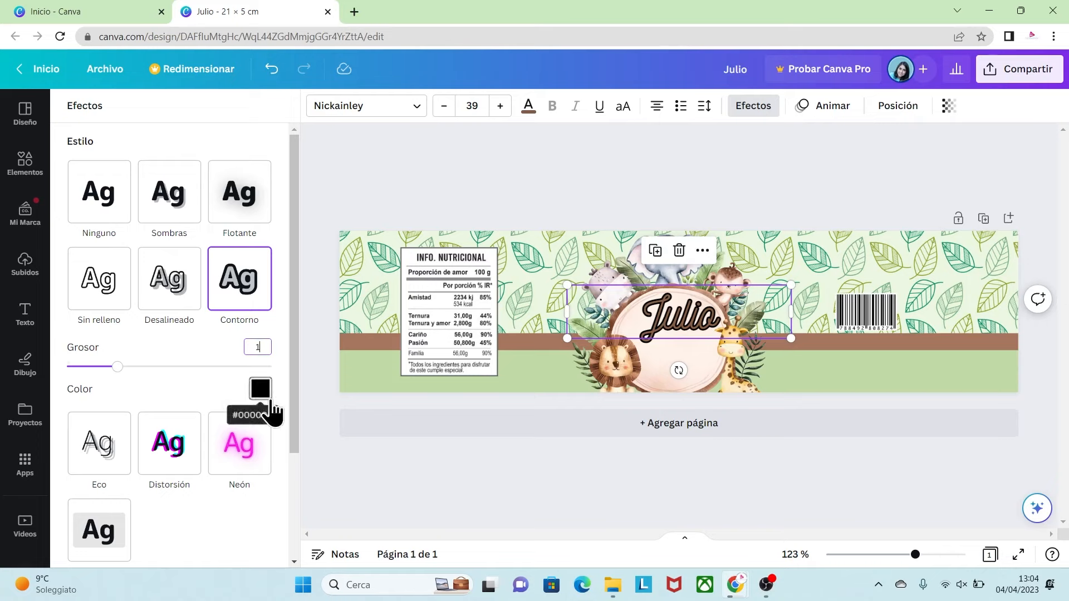
left_click(216, 359)
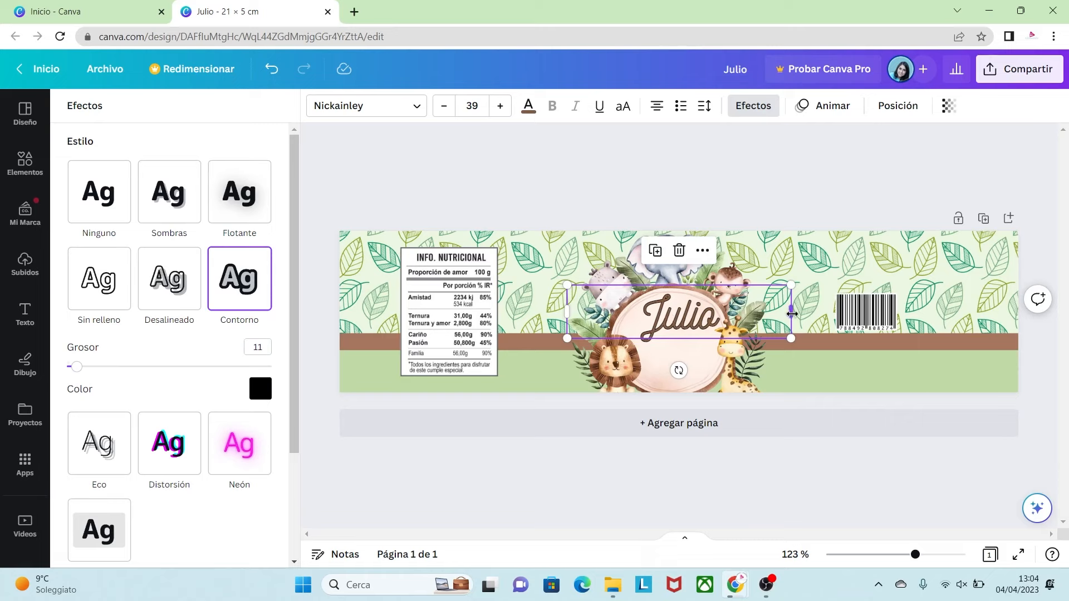
Narrow the name's text box to fit inside the oval frame, and place a duplicate reading "3" below the name
left_click_drag(792, 314, 676, 315)
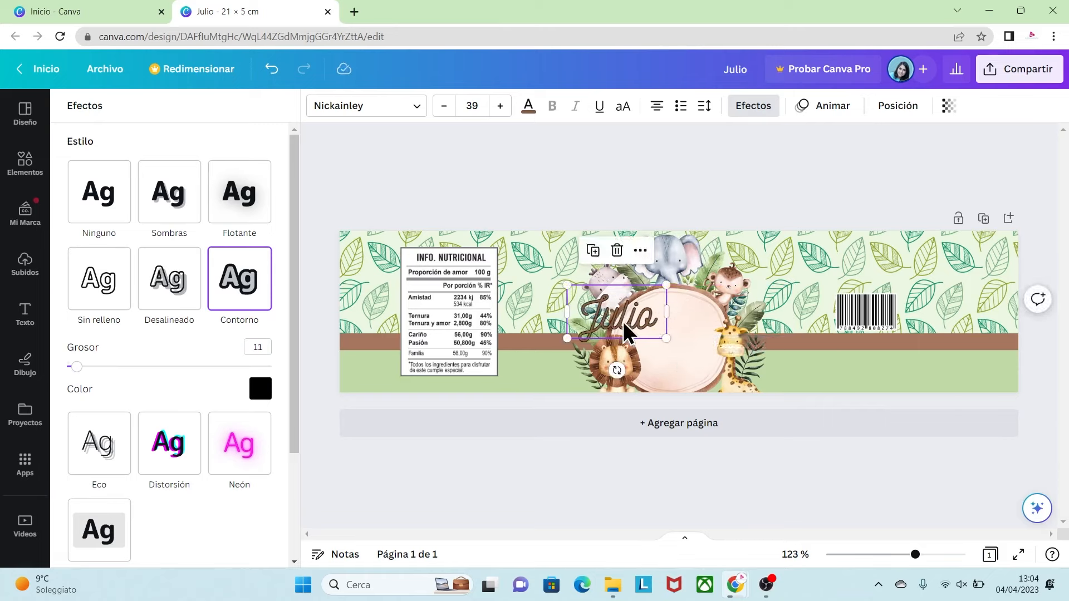
left_click_drag(621, 320, 775, 258)
key("ctrl+d")
double_click(779, 269)
key("BackSpace")
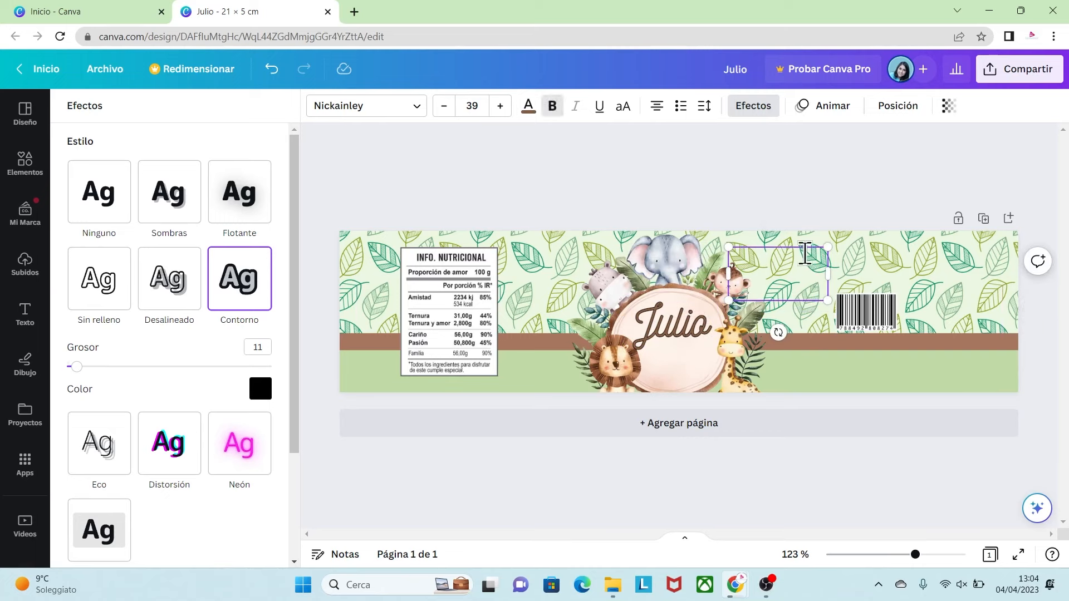
left_click_drag(795, 247, 792, 281)
left_click(691, 354)
left_click(690, 358)
Duplicate the "3" text, change the copy to "añitos" and set its font size to 20
key("ctrl+d")
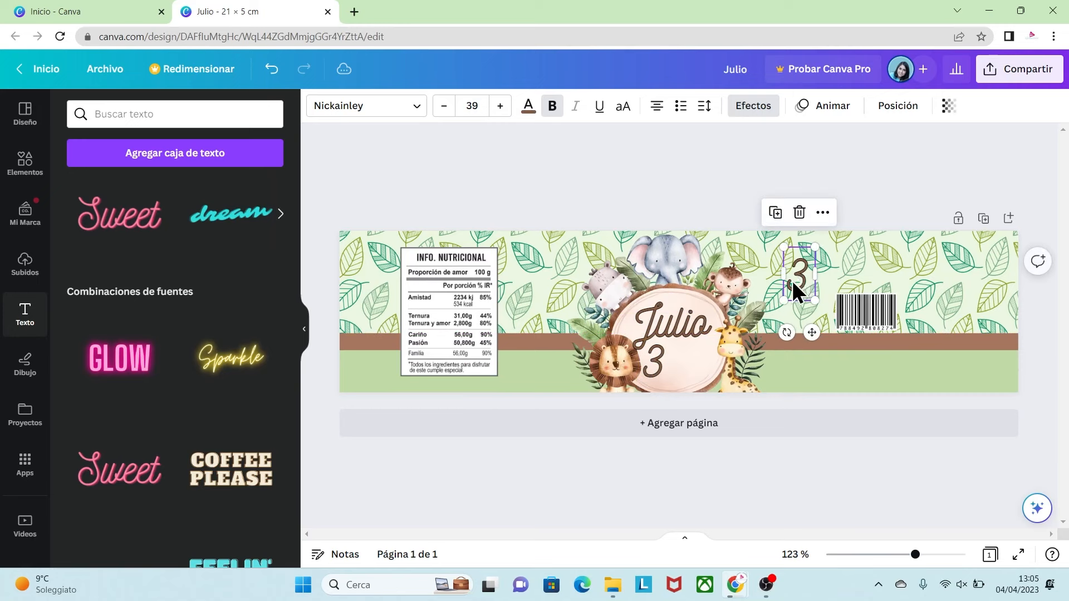
double_click(801, 269)
type("añitos")
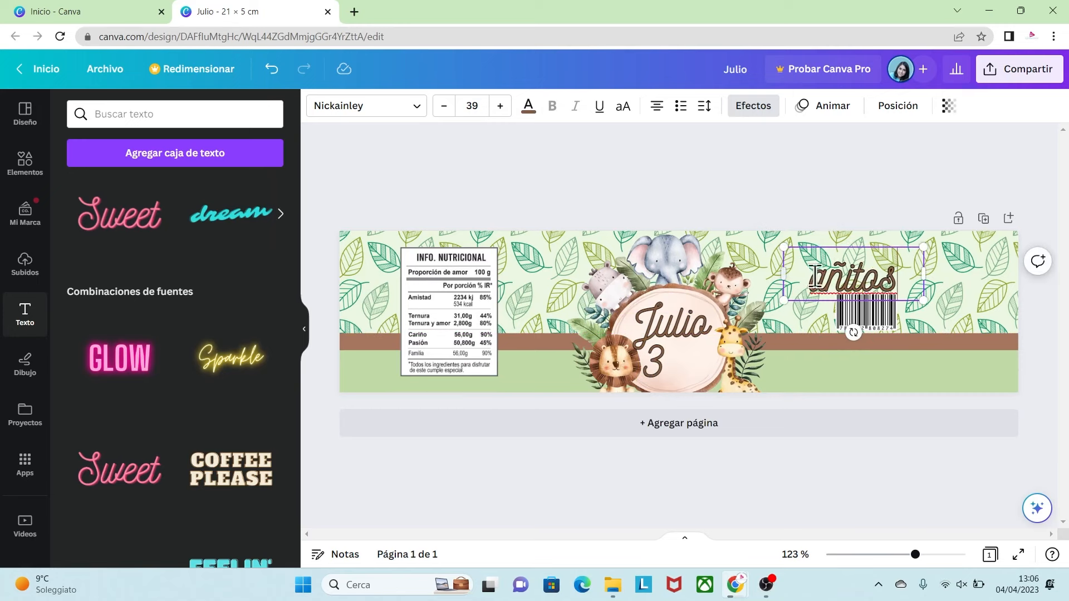
left_click_drag(866, 245, 841, 246)
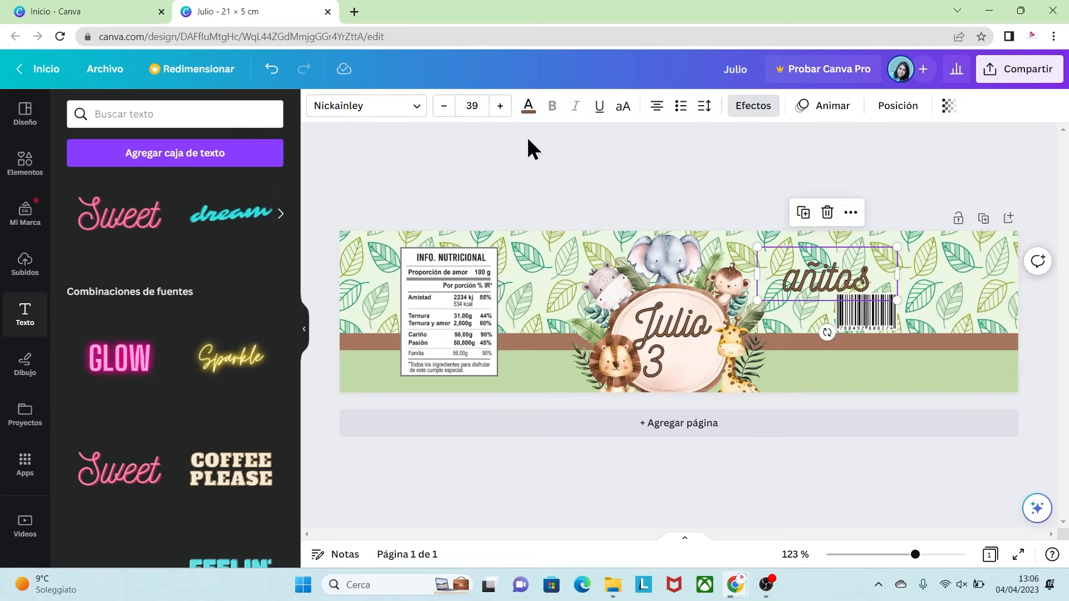
left_click(473, 106)
key("Return")
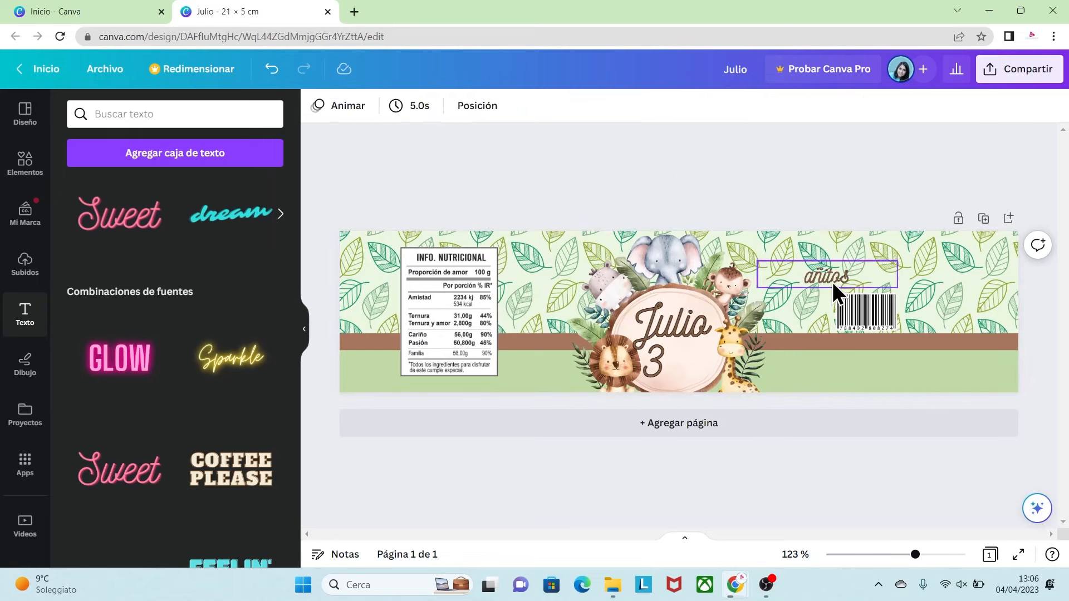
Place "añitos" beside the 3, and turn a widened copy below the barcode into "Gracias por hacer este día tan especial"
left_click_drag(824, 275, 858, 360)
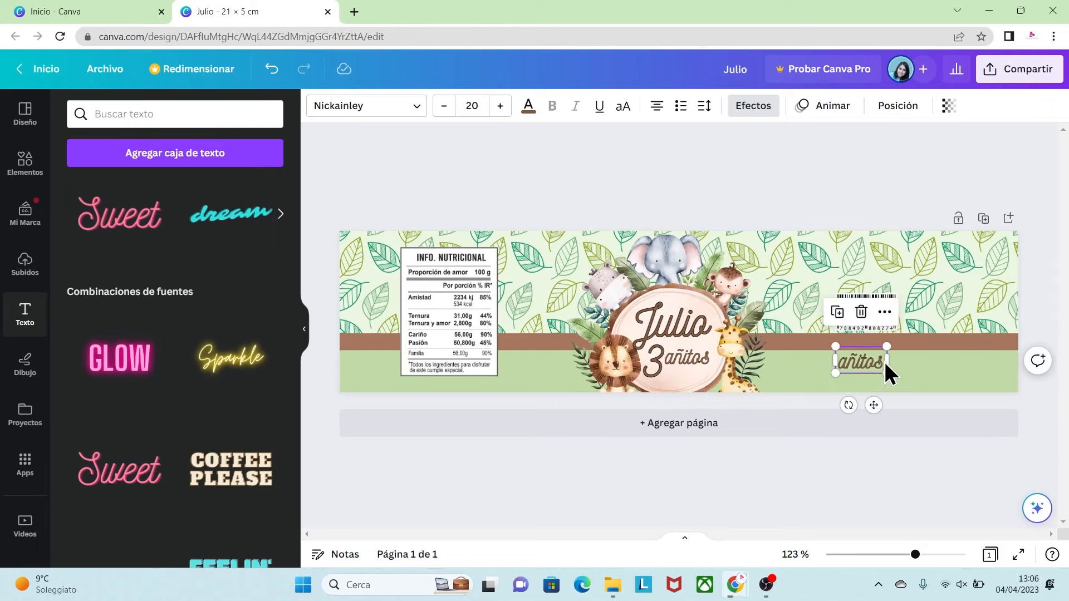
left_click(883, 362)
key("BackSpace")
key("ctrl+z")
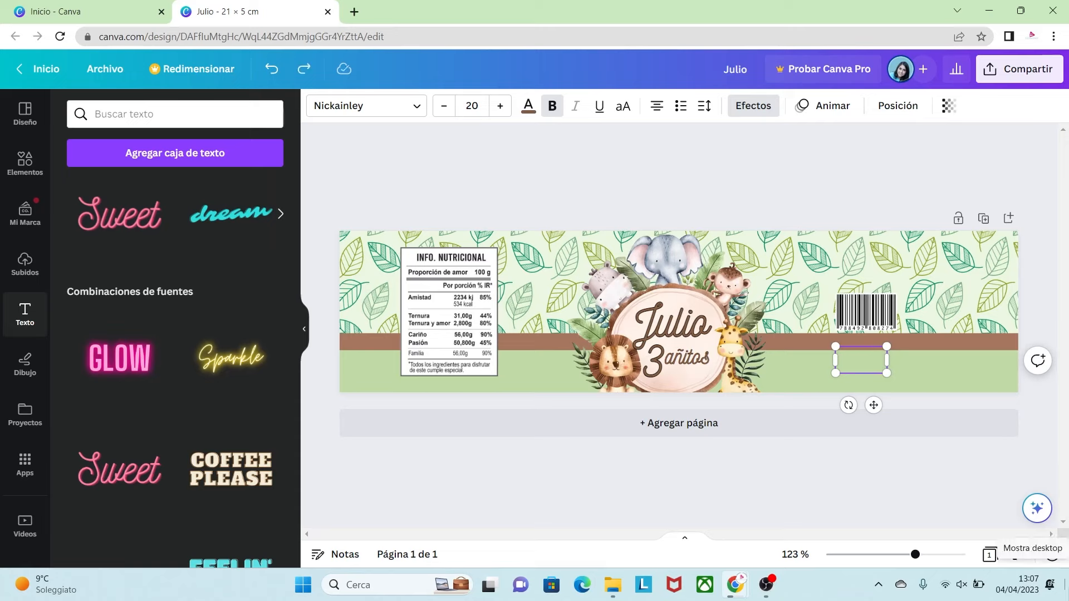
left_click_drag(887, 360, 1009, 361)
double_click(922, 362)
key("BackSpace")
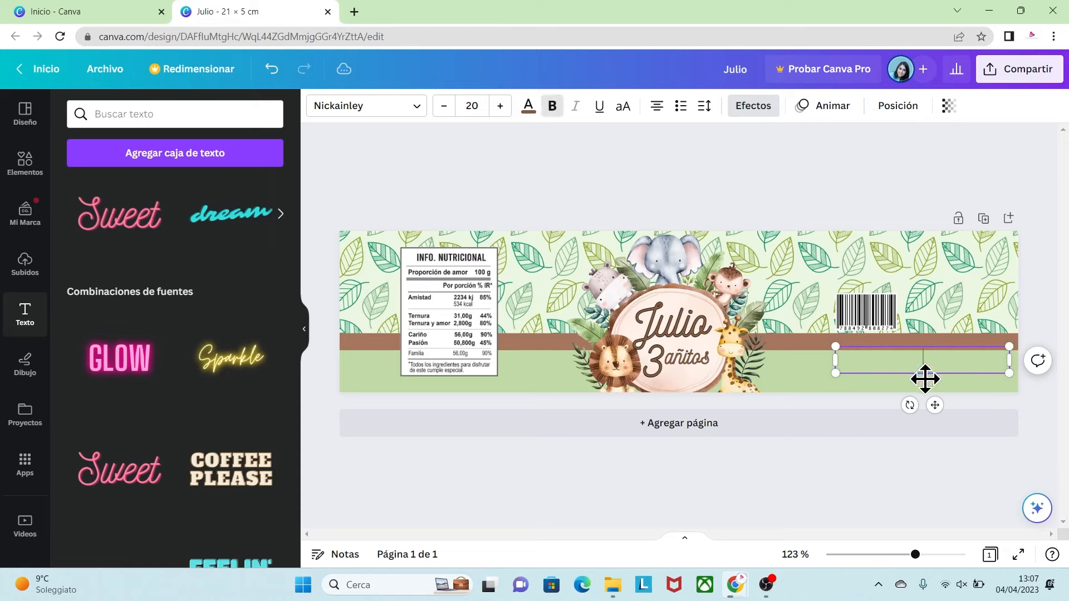
type("Gracias por hacer")
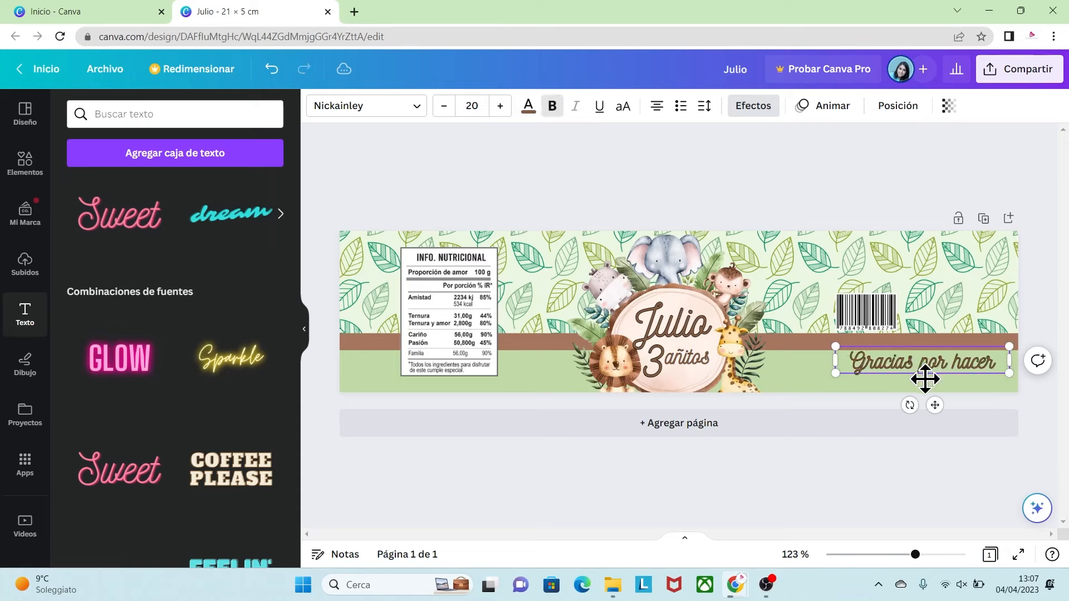
type(" este día tan especial")
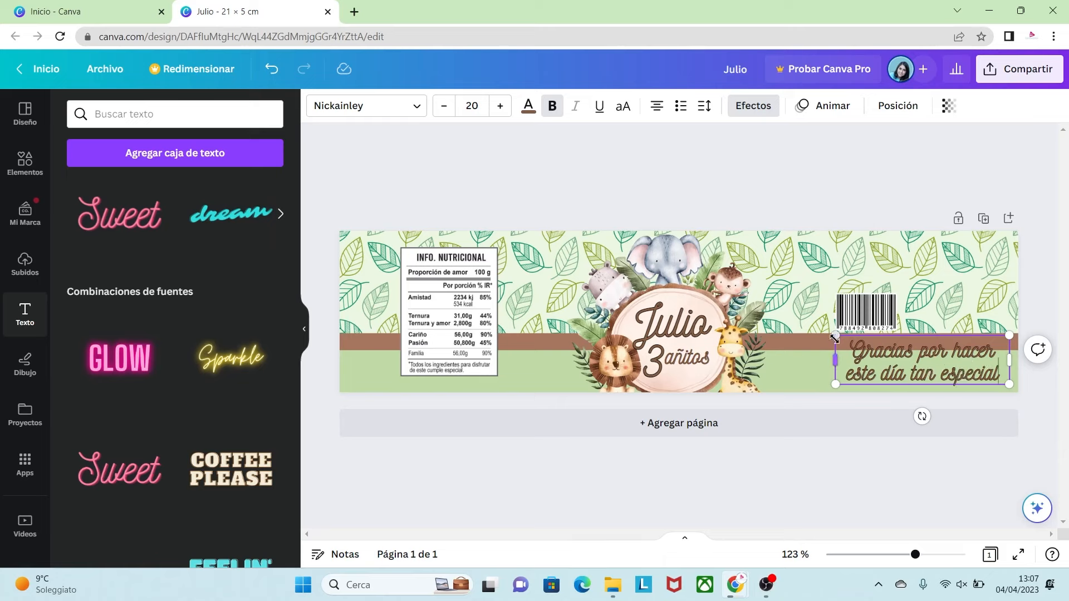
Scale the thank-you message down to font size 14,9, centre it beneath the barcode and set its effect to Ninguno
left_click_drag(835, 337, 852, 352)
left_click_drag(920, 368, 801, 359)
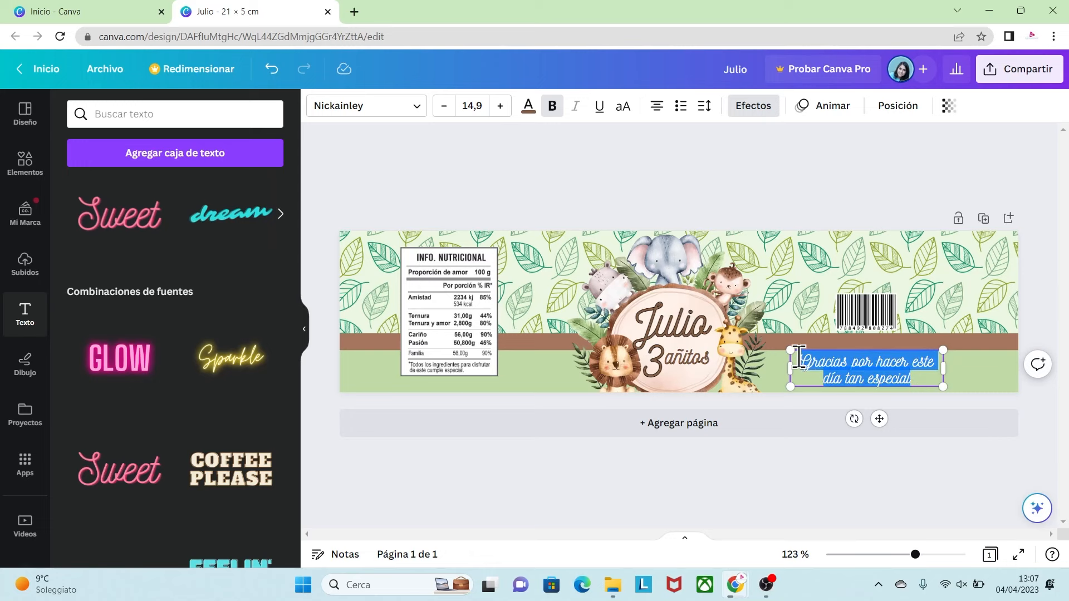
left_click(753, 106)
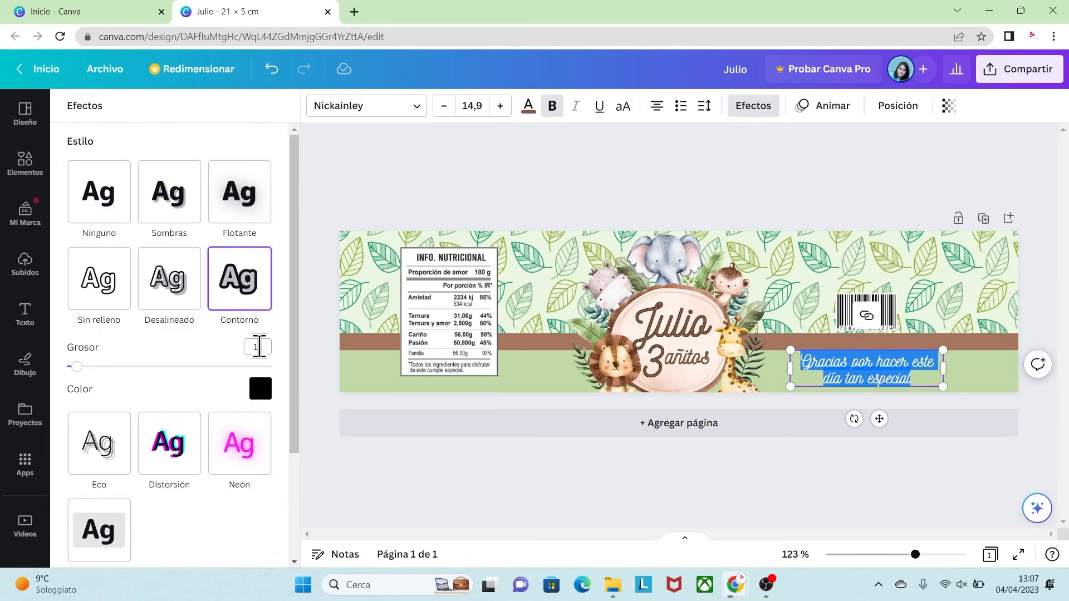
left_click(106, 203)
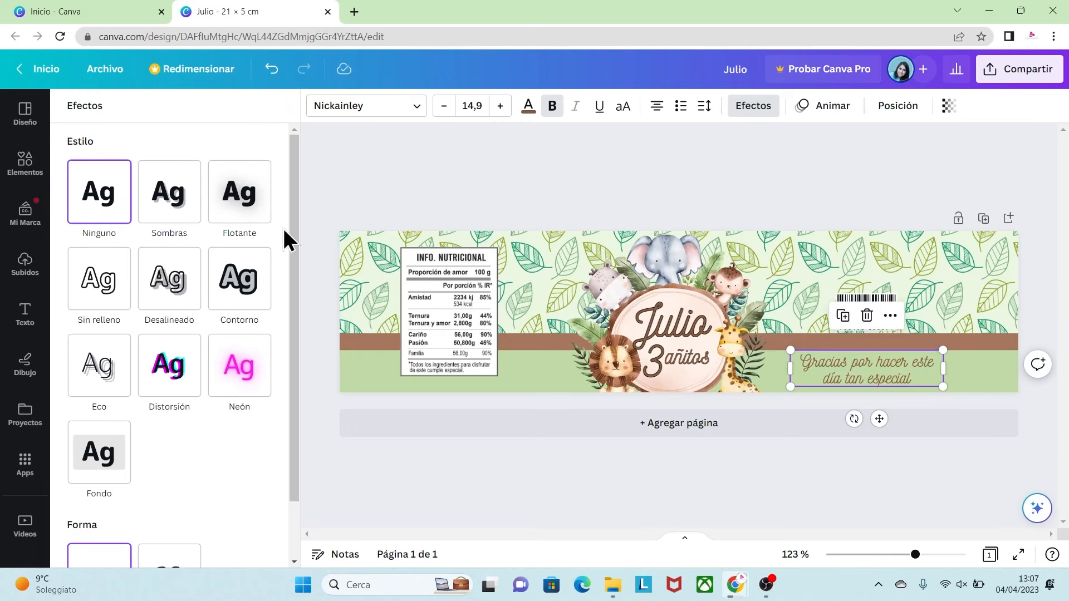
left_click(849, 445)
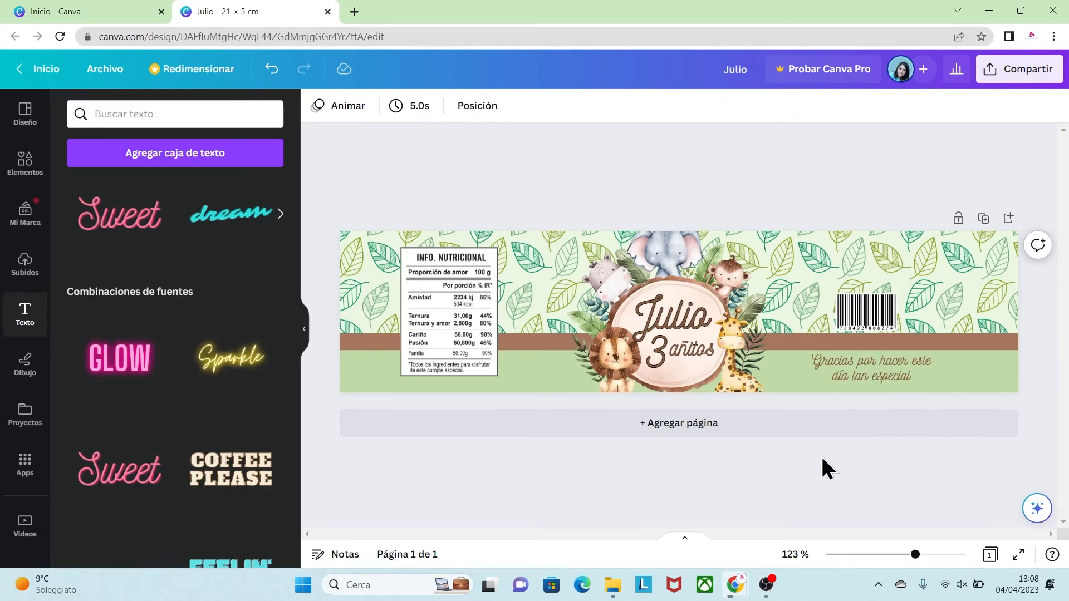
Download the finished label as a JPG file and open the downloaded image
left_click(106, 70)
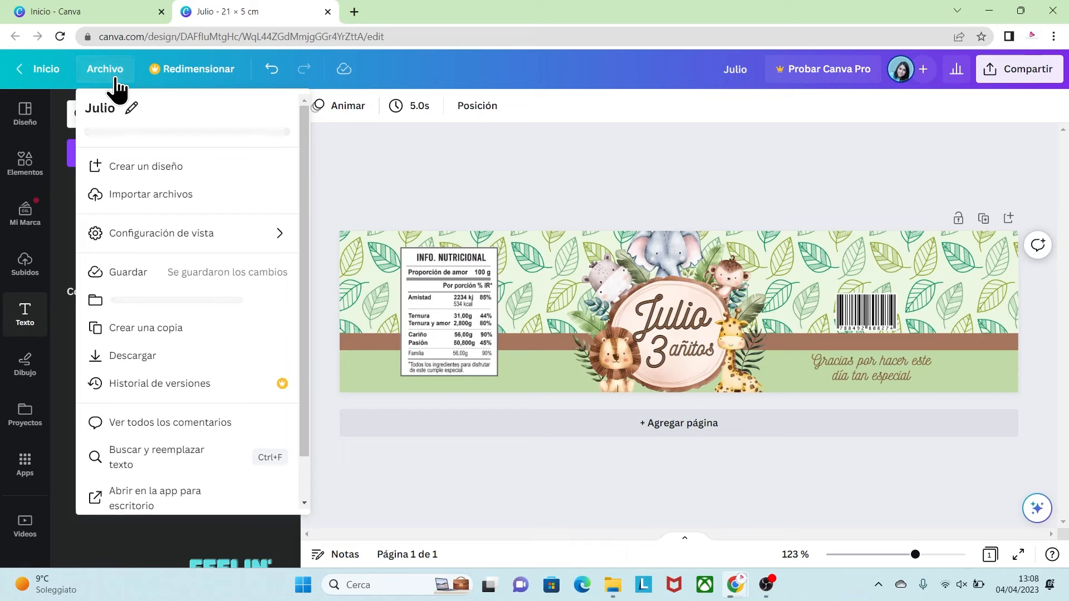
left_click(133, 359)
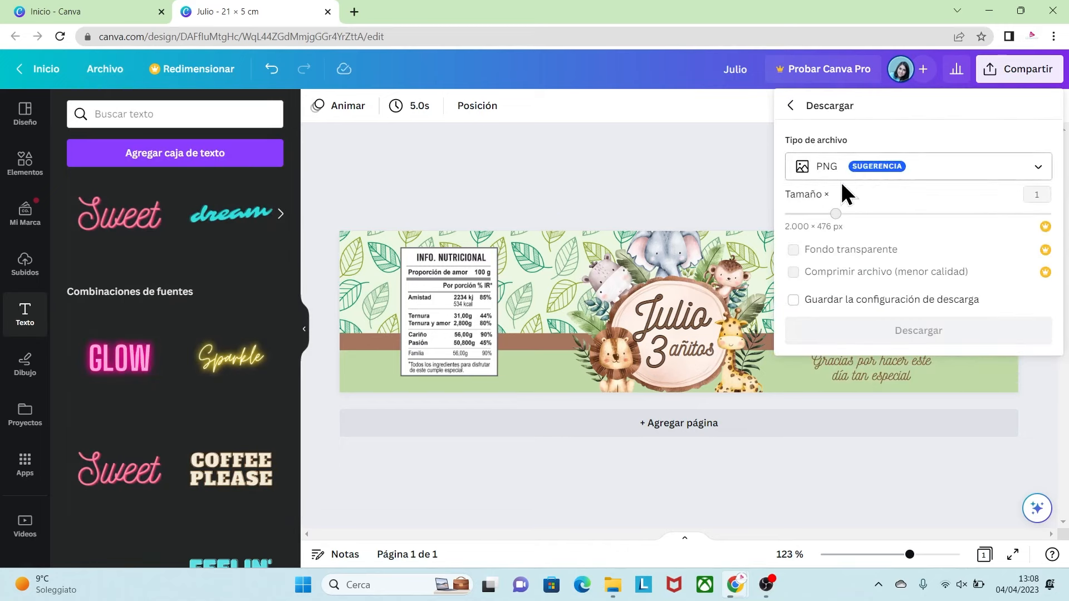
left_click(1045, 174)
left_click(1031, 177)
left_click(1024, 177)
left_click(872, 217)
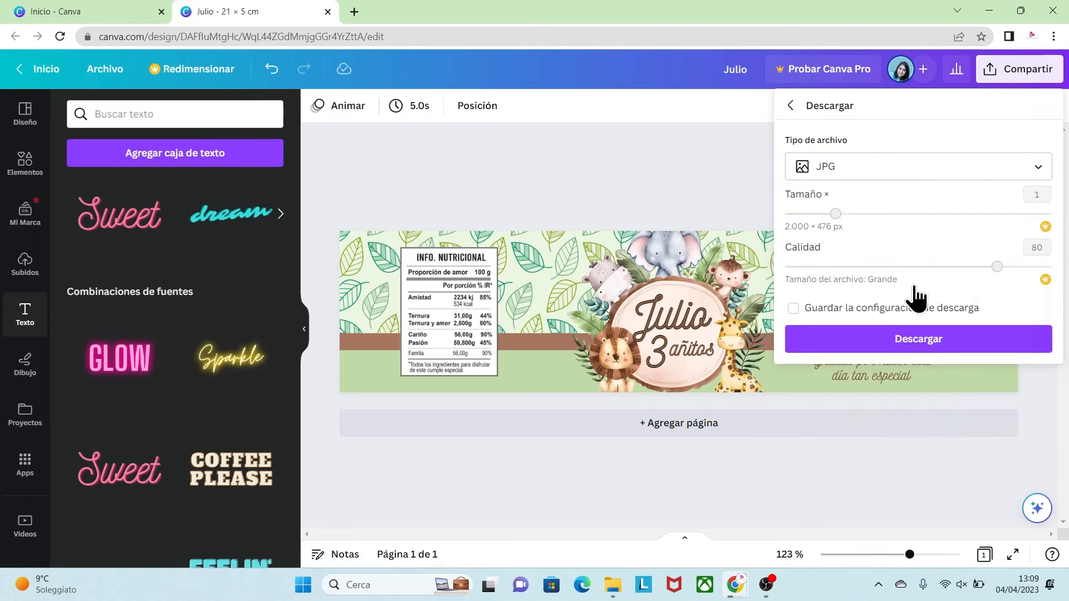
left_click(913, 344)
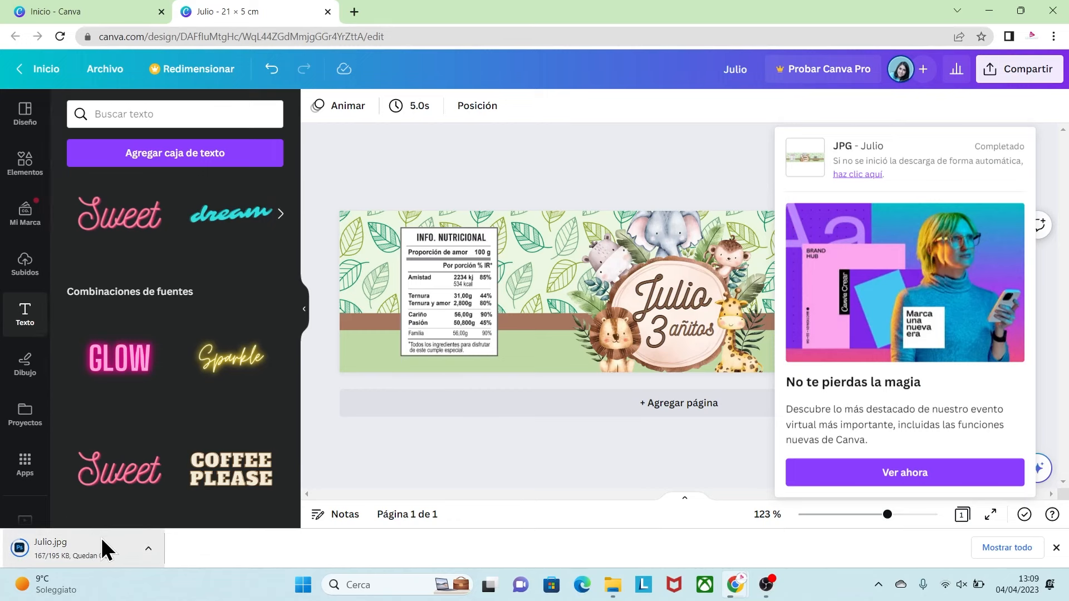
left_click(105, 548)
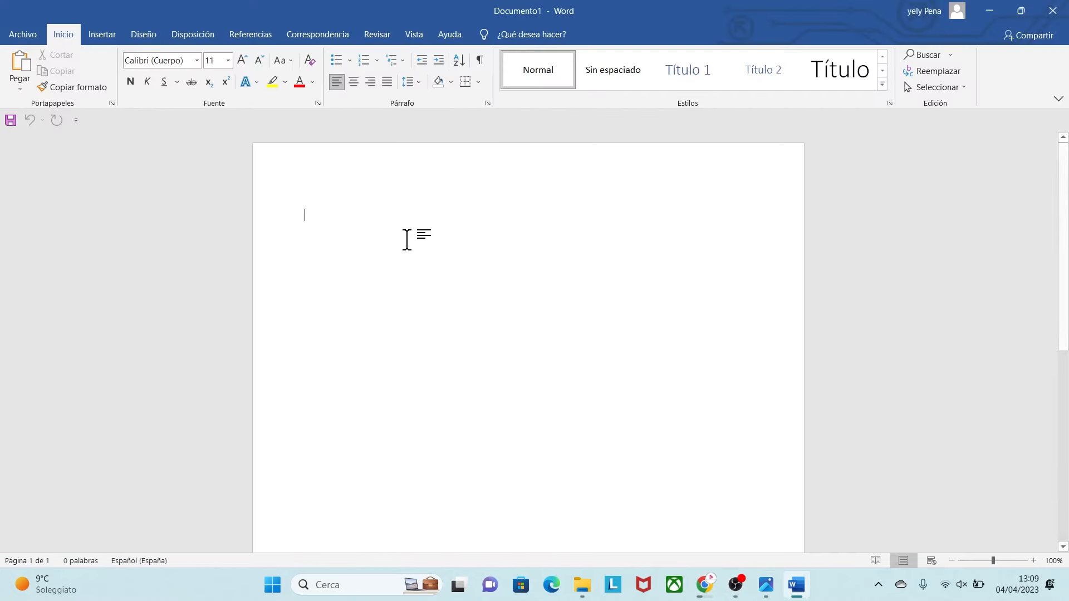
In a blank Word document, insert the downloaded label JPG from the Download folder
left_click(104, 36)
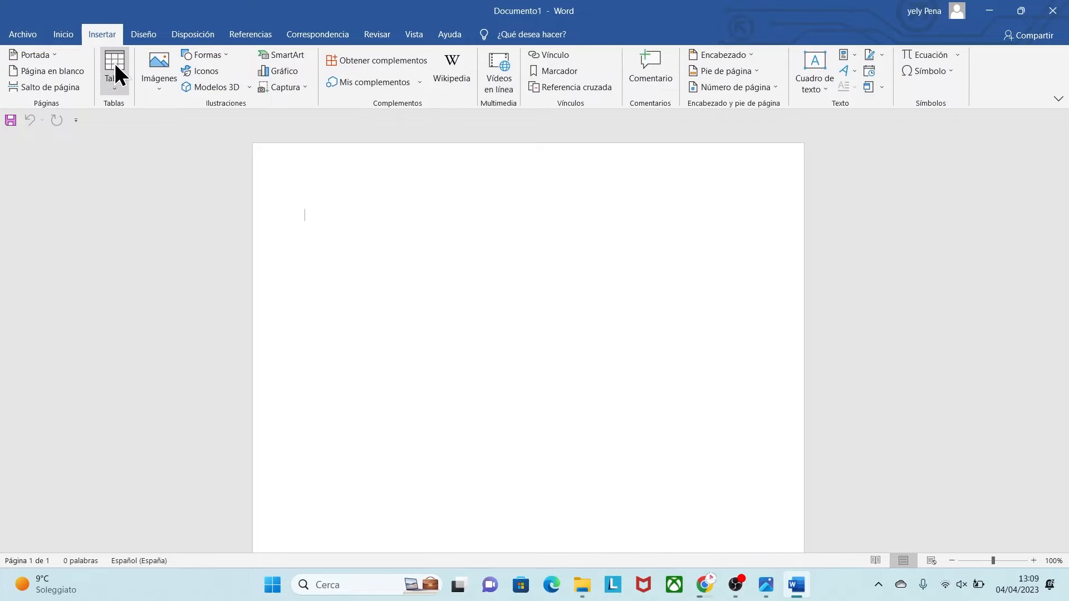
left_click(152, 84)
left_click(174, 128)
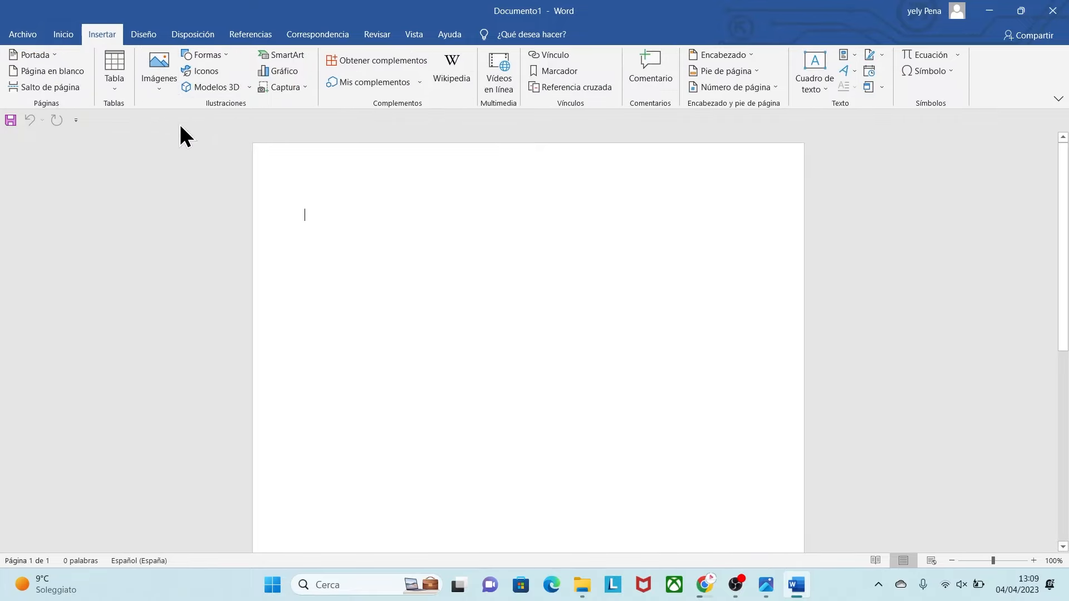
left_click(350, 225)
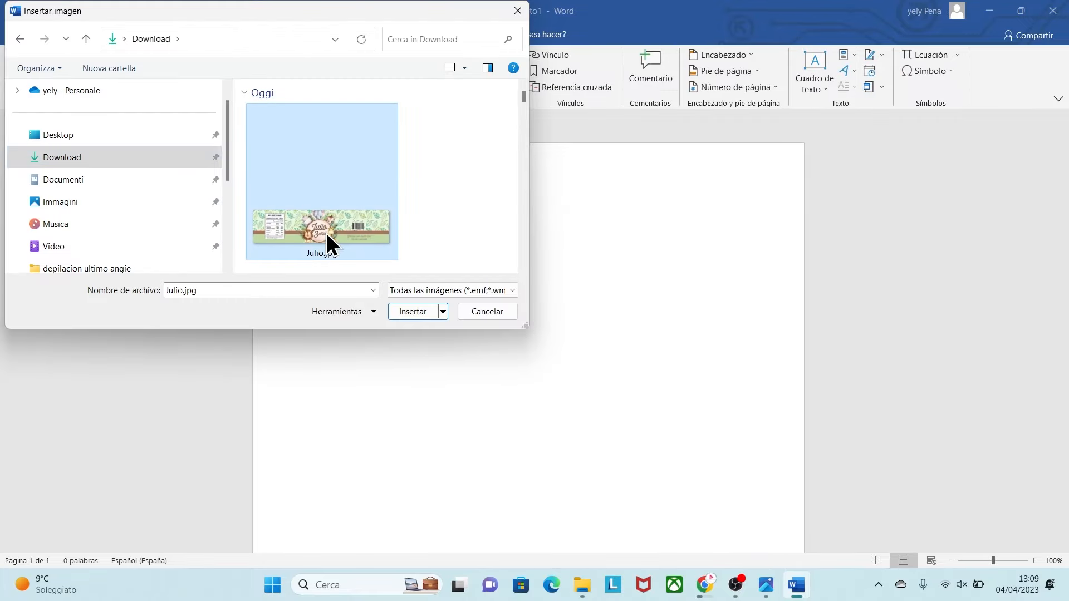
left_click(412, 313)
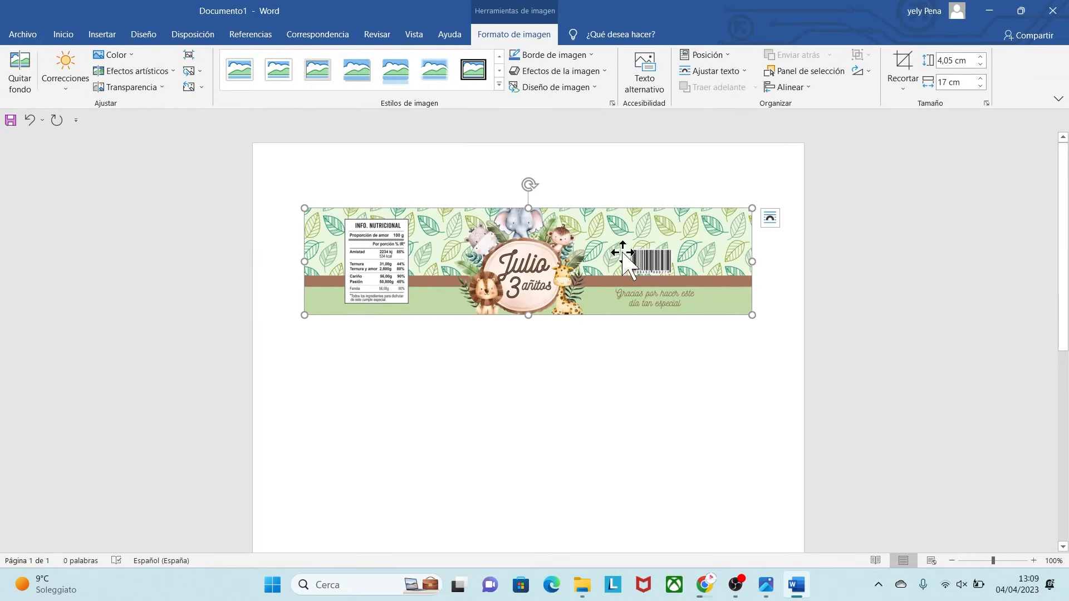
Set the label picture's text wrapping to Delante del texto
right_click(606, 234)
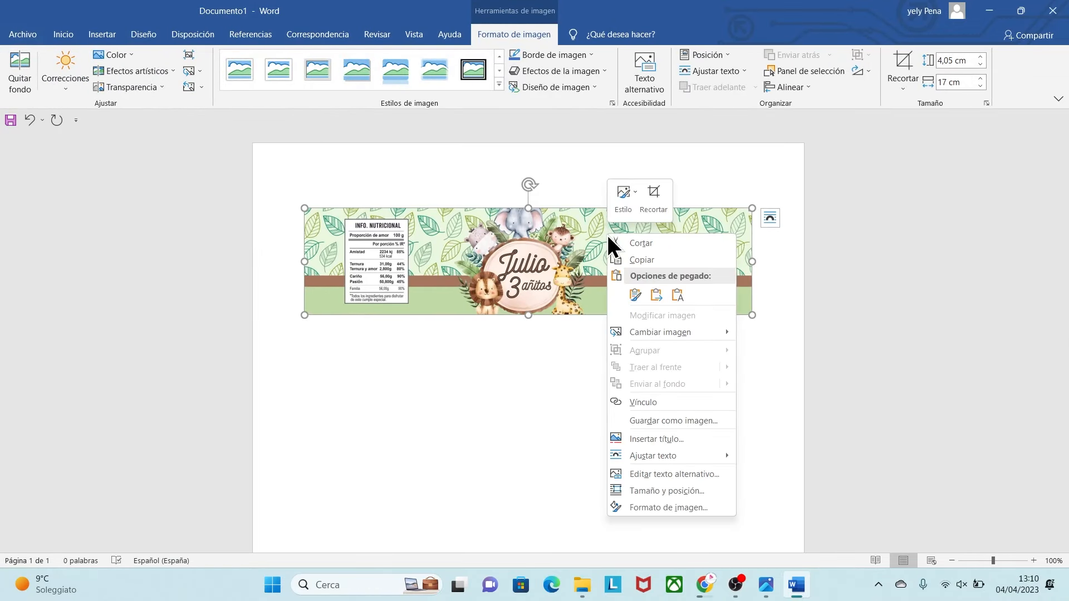
mouse_move(682, 455)
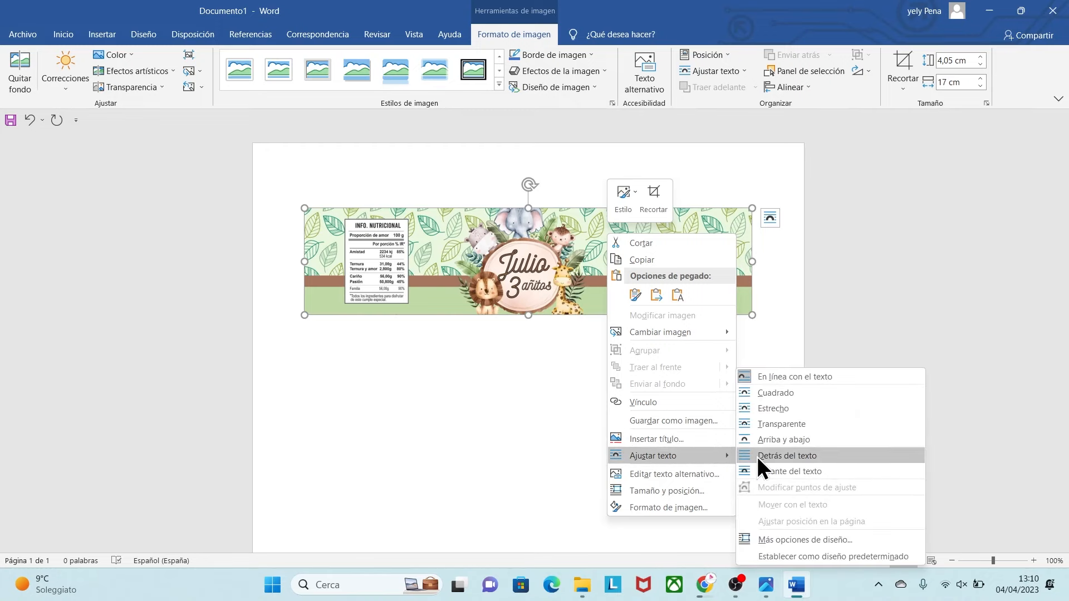
left_click(779, 473)
Duplicate the label picture down the Word page until six copies are stacked in one column
left_click_drag(580, 246, 612, 483)
left_click(981, 563)
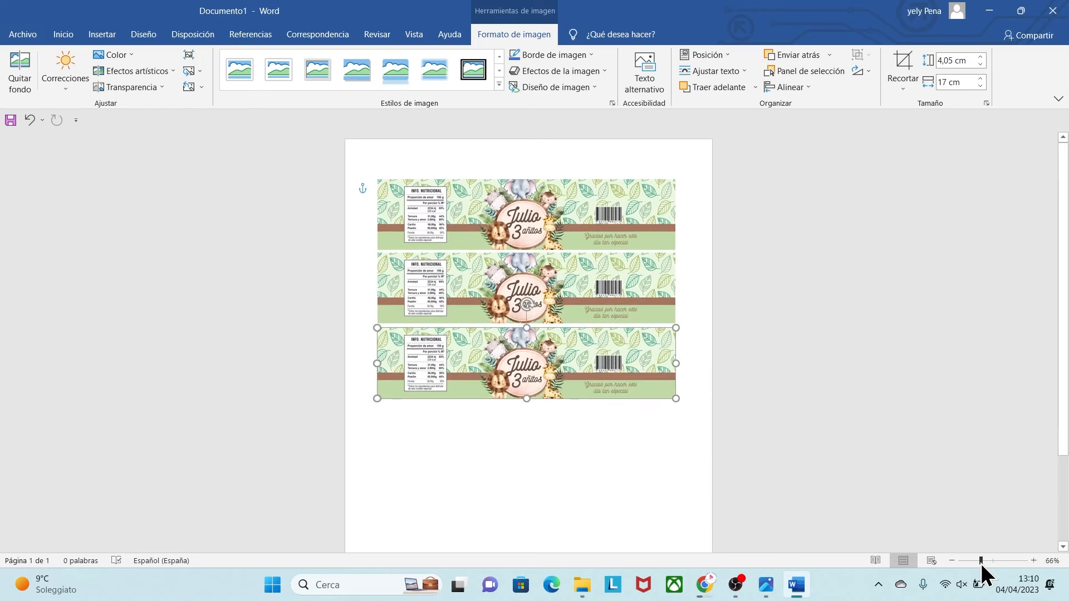
left_click(676, 437)
left_click_drag(564, 305, 559, 470)
left_click(708, 361)
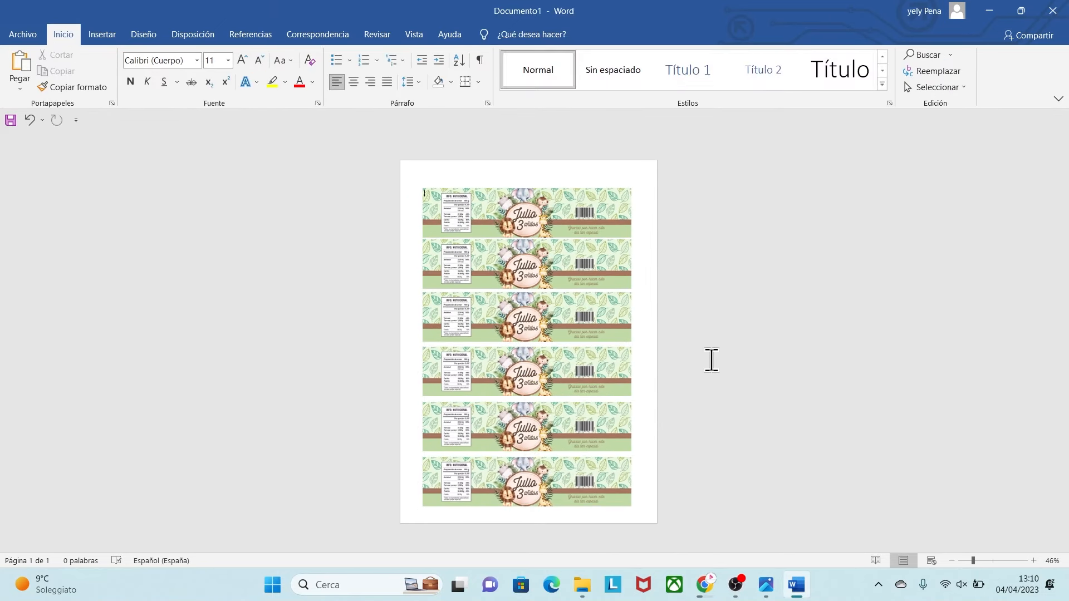
left_click(985, 561)
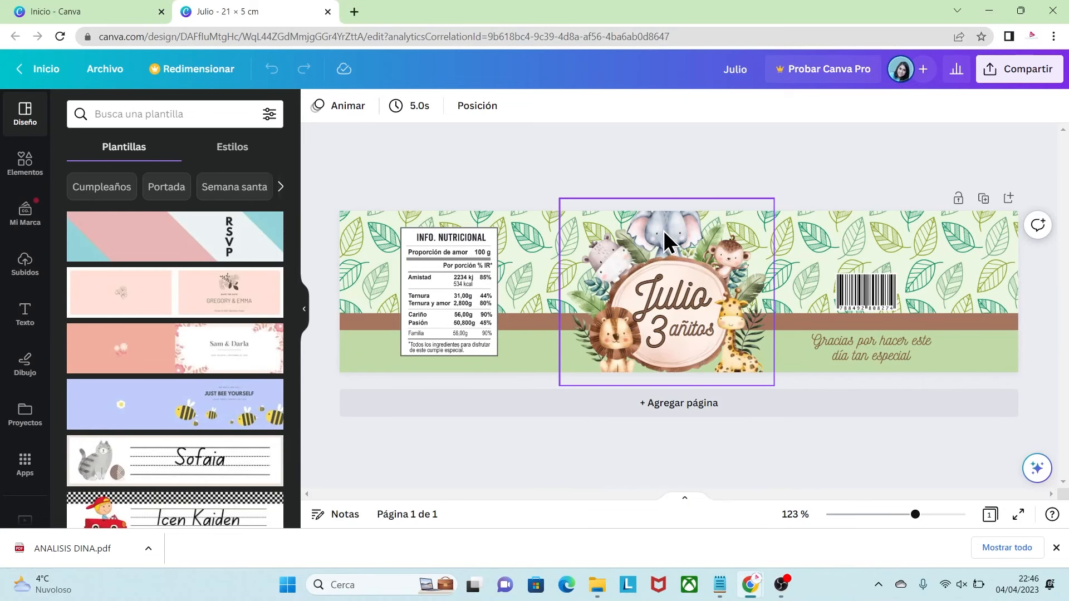
Switch back to Canva and delete the oval animal frame from the middle of the label
left_click(664, 230)
left_click_drag(661, 233, 604, 233)
key("Delete")
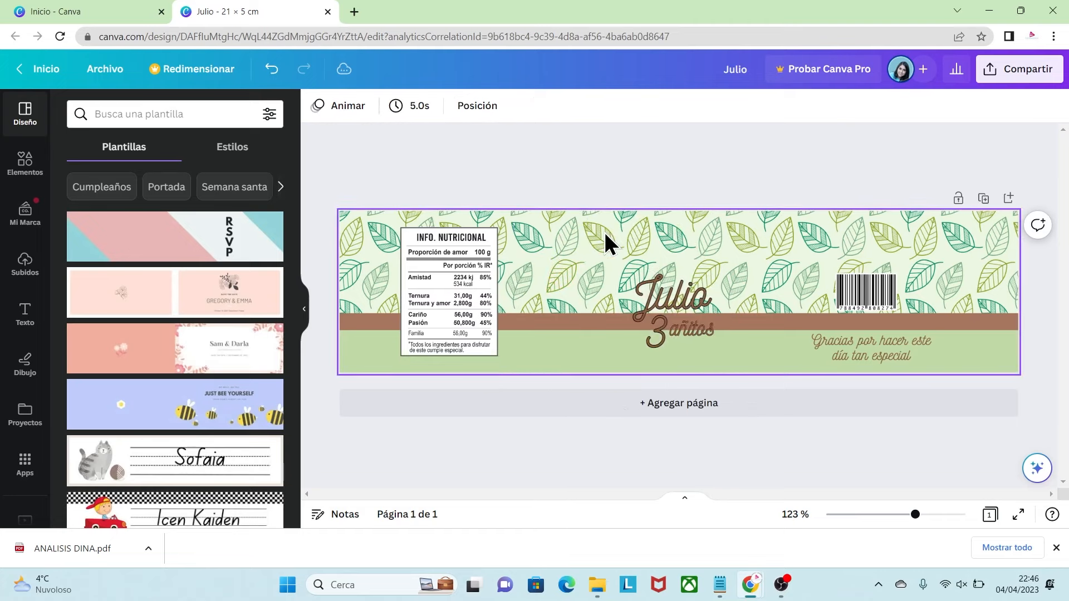
Move the name, "añitos" and the "3" out of the label's centre to the area beside the barcode
left_click(711, 305)
left_click_drag(711, 305, 814, 237)
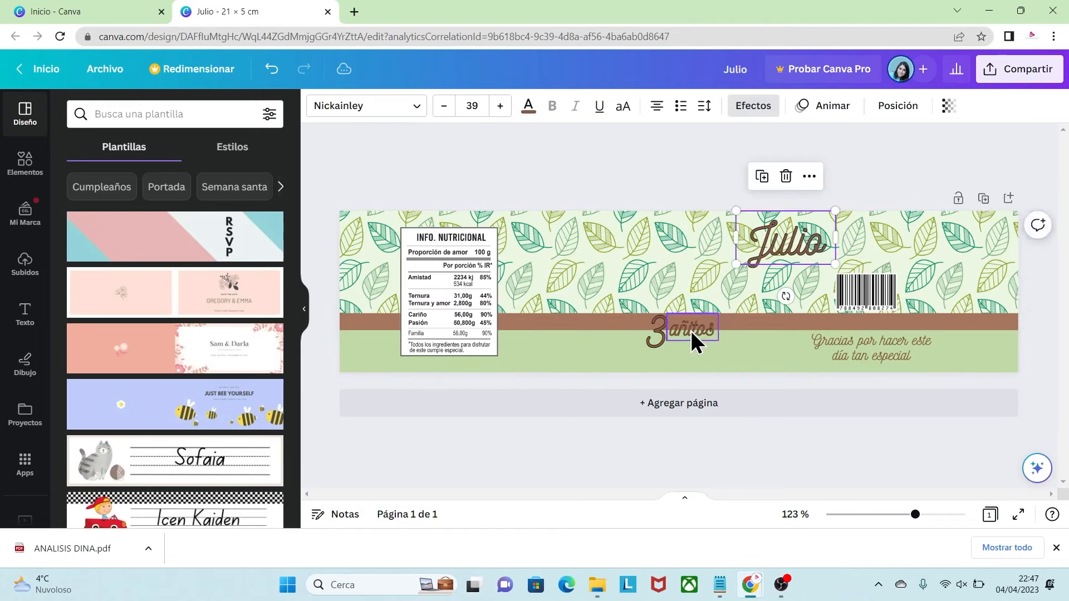
left_click_drag(696, 338, 791, 272)
left_click_drag(657, 329, 752, 275)
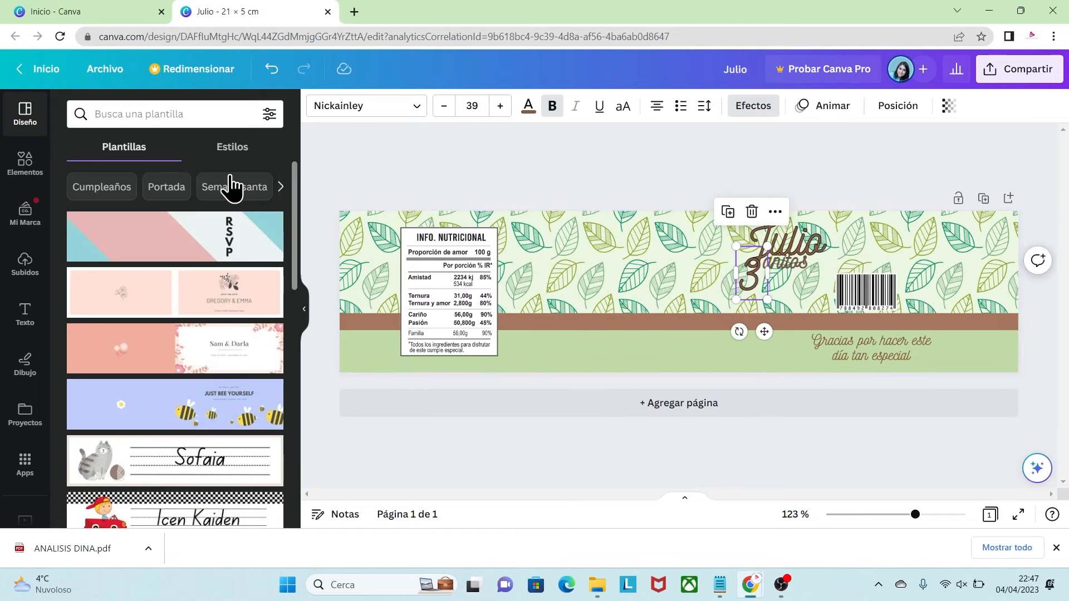
Add the yellow scalloped circle from the recently used elements to the label's centre and enlarge it
left_click(28, 164)
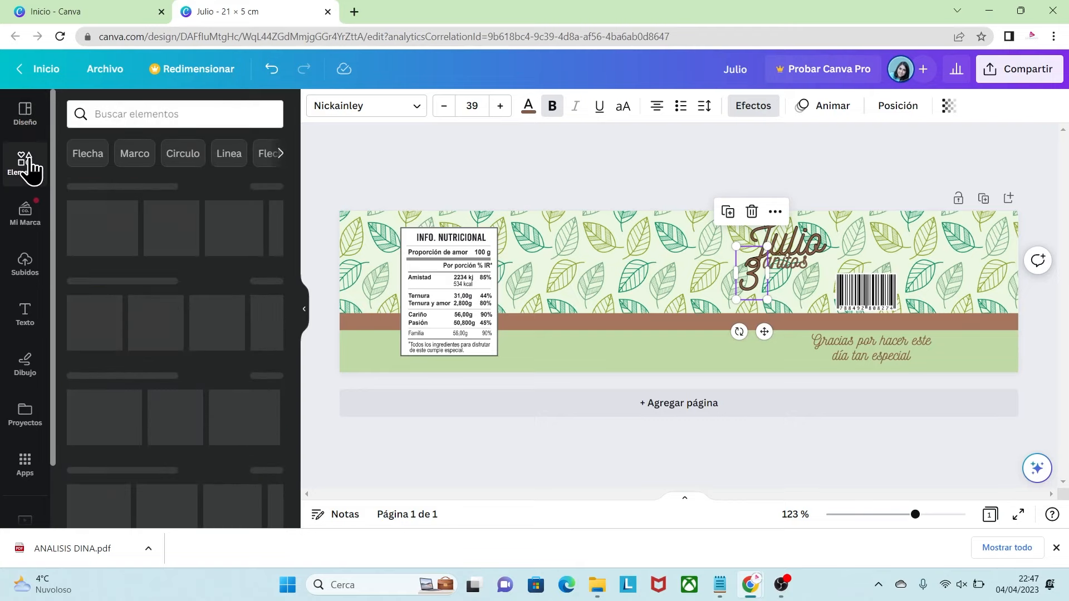
left_click(109, 116)
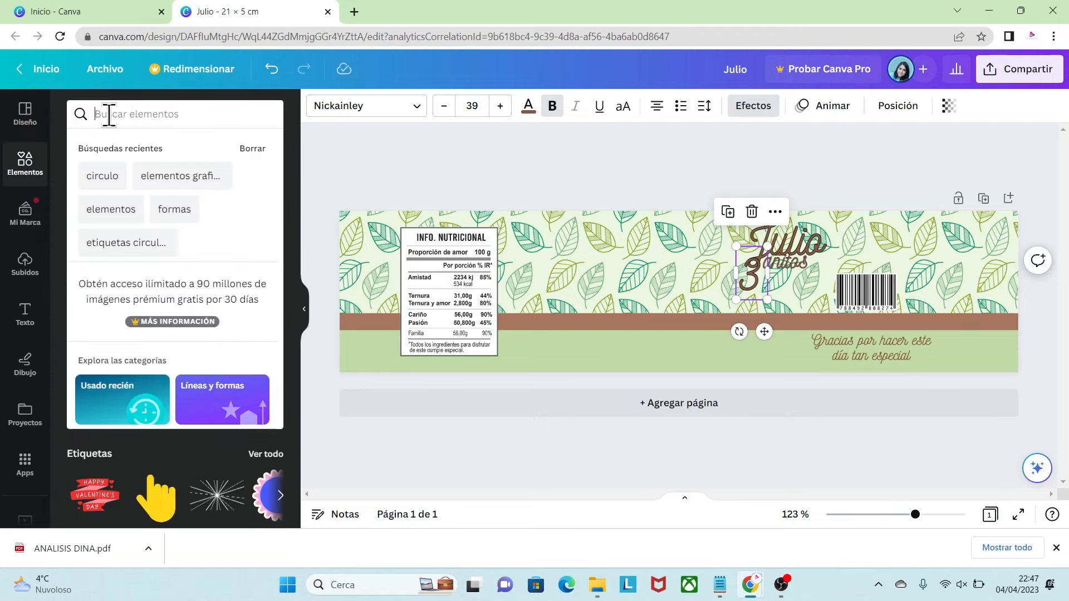
type("CirCUL")
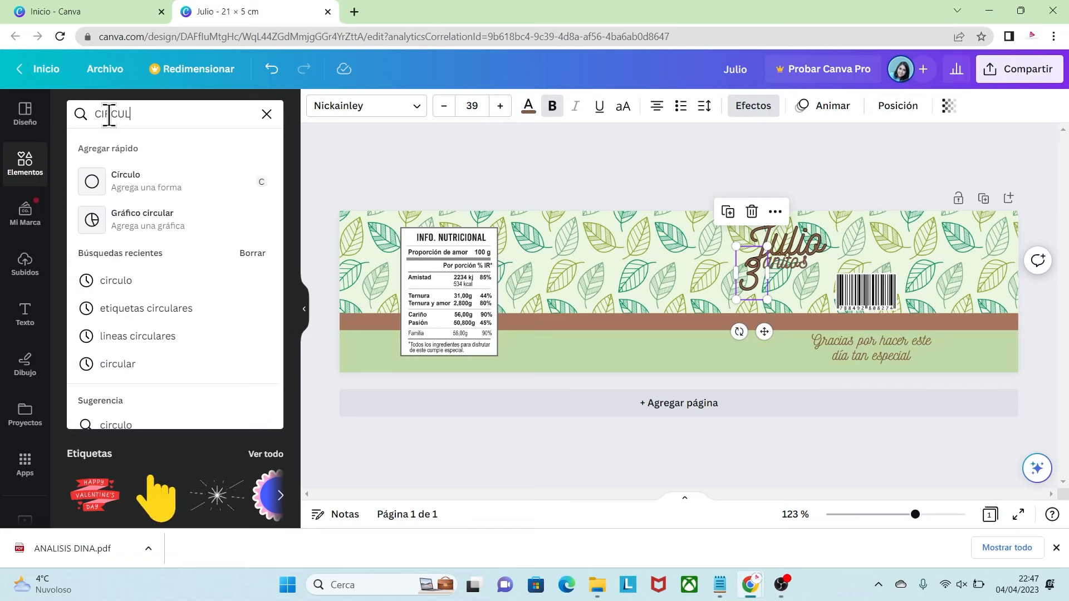
type("O")
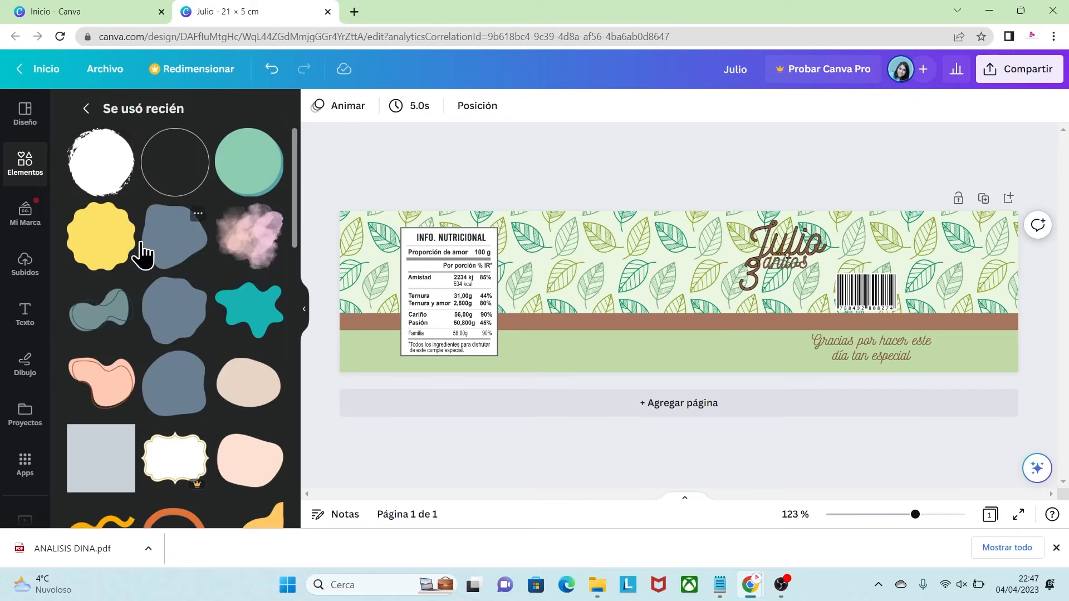
left_click(100, 250)
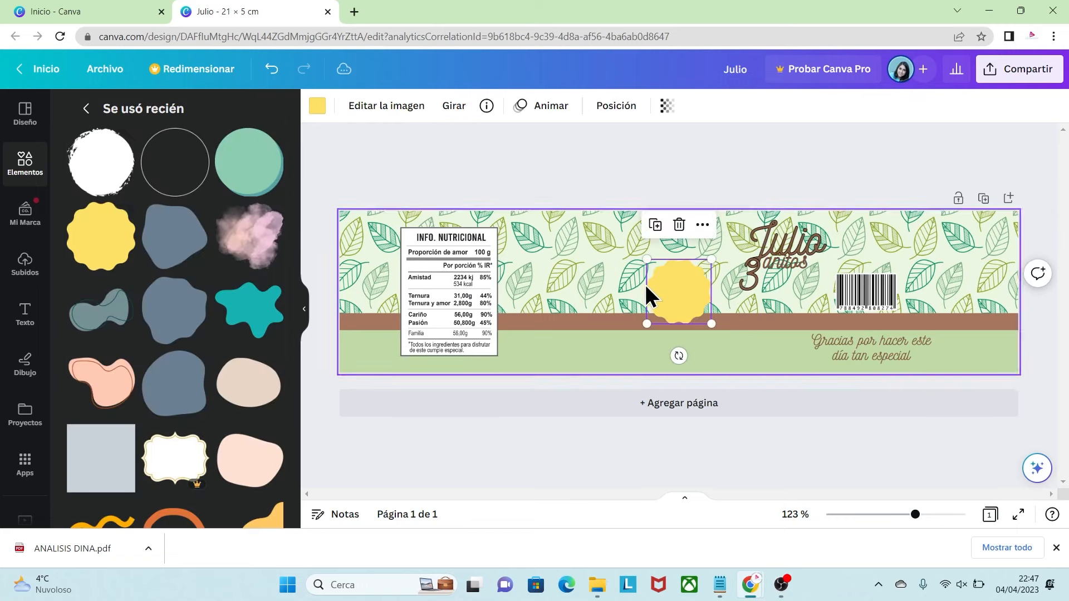
mouse_move(709, 318)
left_mouse_down()
mouse_move(747, 353)
mouse_move(733, 348)
mouse_move(709, 303)
left_mouse_up()
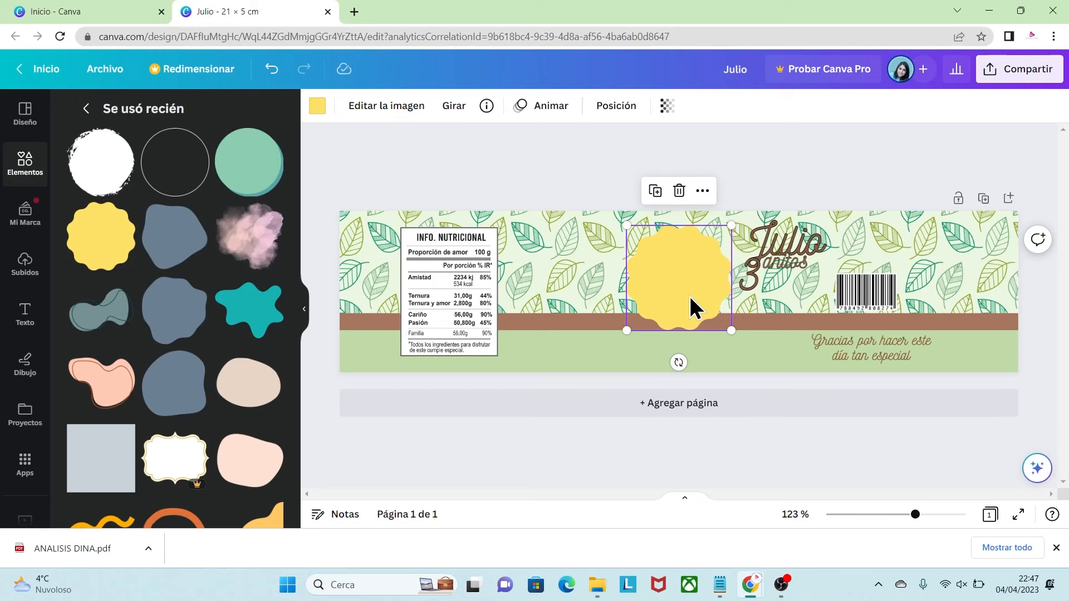
Add the uploaded lion over the circle's lower-left edge and tilt it slightly counterclockwise
left_click(25, 266)
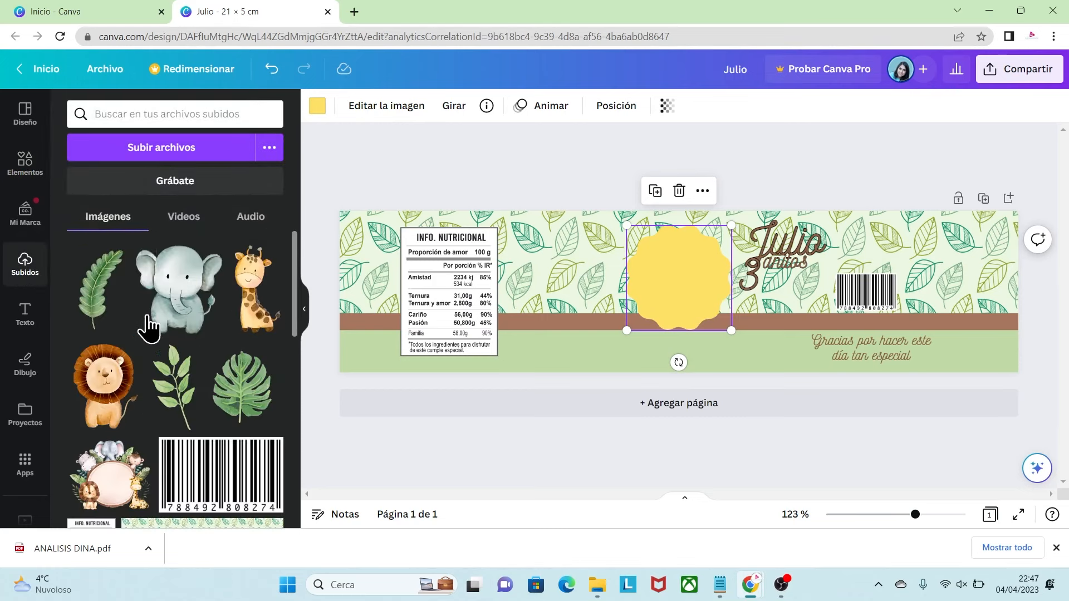
left_click(94, 393)
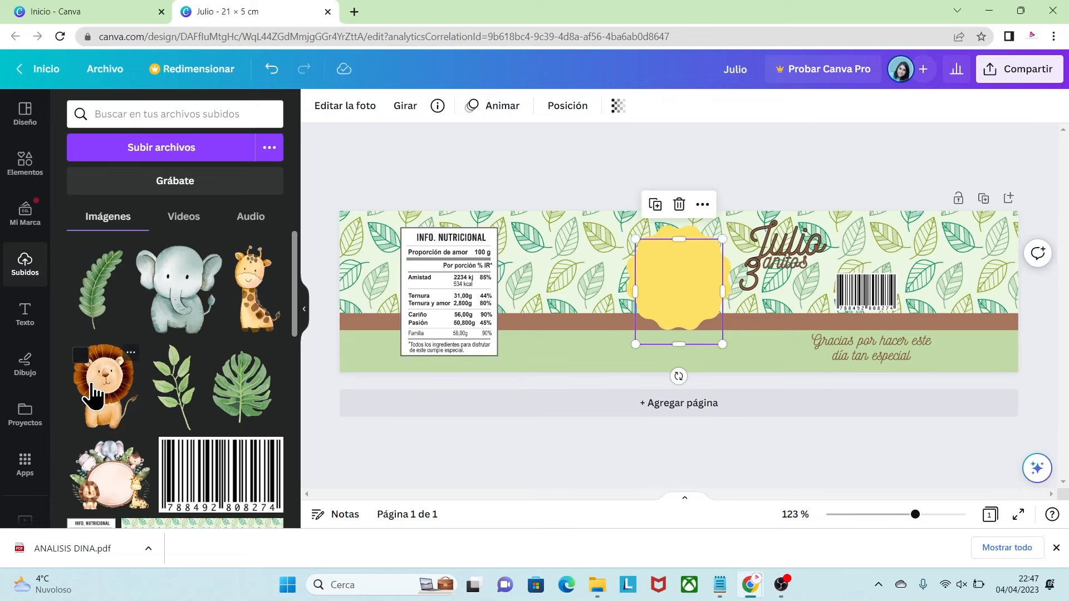
left_click_drag(691, 291, 632, 295)
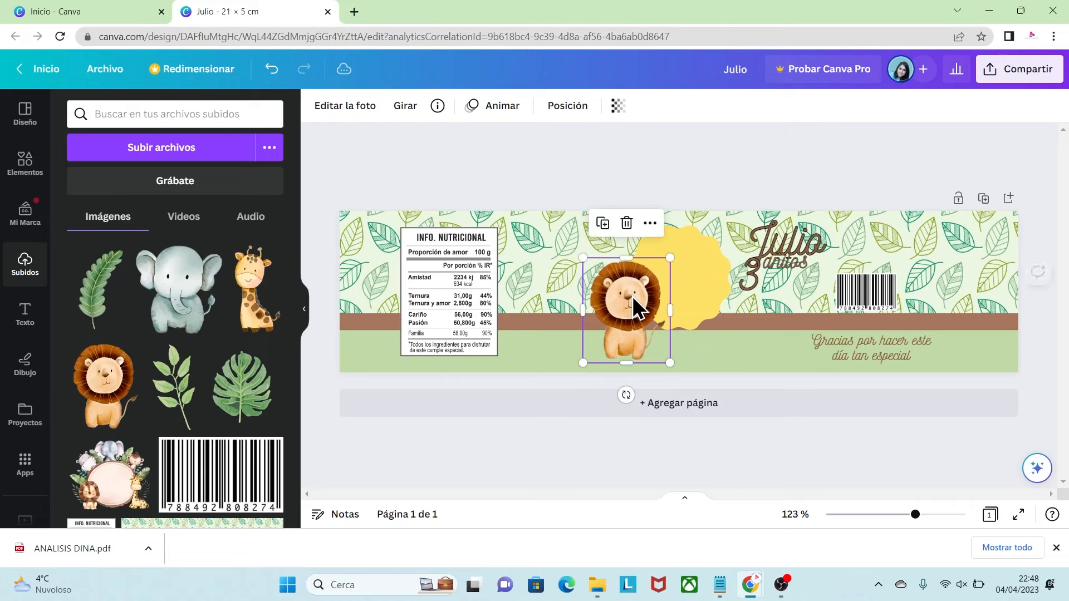
left_click_drag(625, 393, 636, 388)
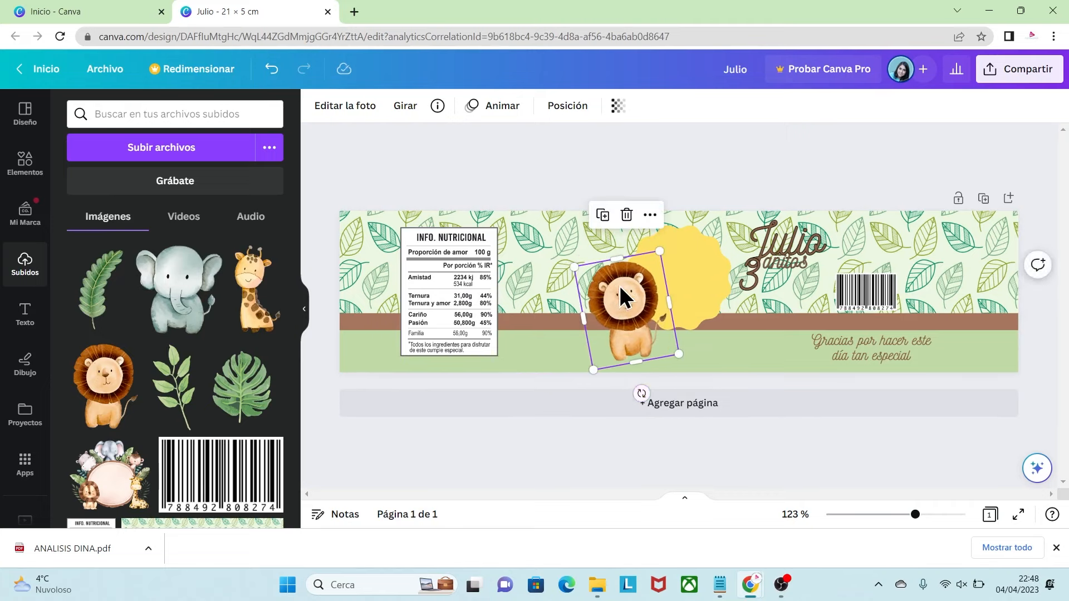
Add the uploaded giraffe over the circle's lower-right edge and tilt it slightly clockwise
left_click(248, 307)
left_click_drag(677, 275, 720, 293)
left_click_drag(721, 392, 709, 394)
left_click_drag(710, 282, 720, 282)
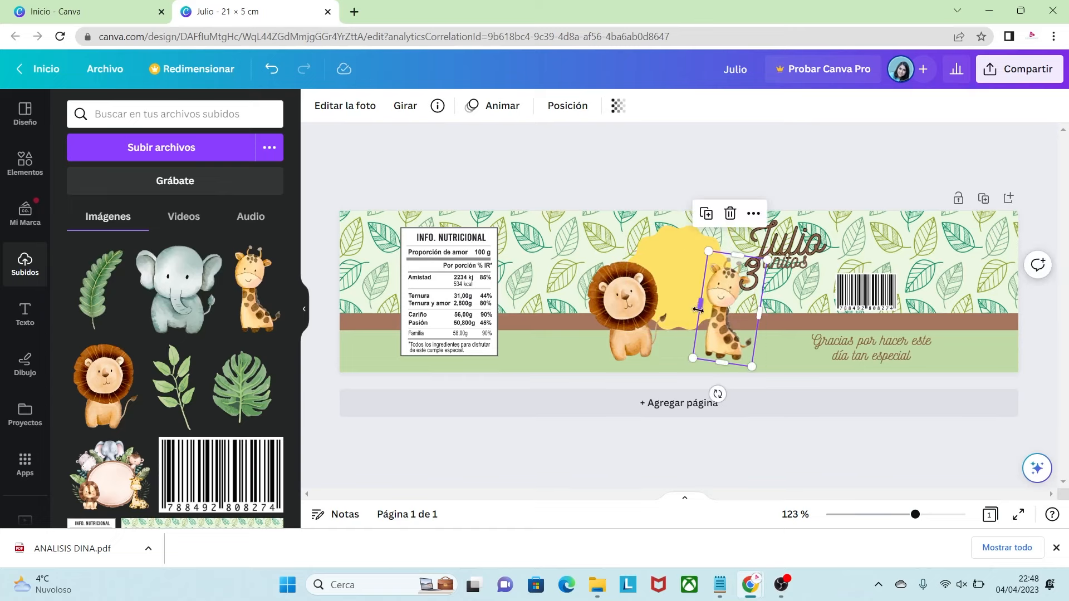
Place the rotated monstera leaf between the lion and giraffe at the circle's base, and set the elephant in front of it
left_click(247, 408)
left_click_drag(740, 239, 691, 302)
left_click_drag(665, 385, 616, 371)
mouse_move(667, 333)
left_mouse_down()
mouse_move(706, 337)
mouse_move(654, 328)
left_mouse_up()
left_click_drag(606, 368, 710, 349)
left_click_drag(654, 330, 657, 336)
left_click(192, 316)
left_click_drag(630, 241, 670, 316)
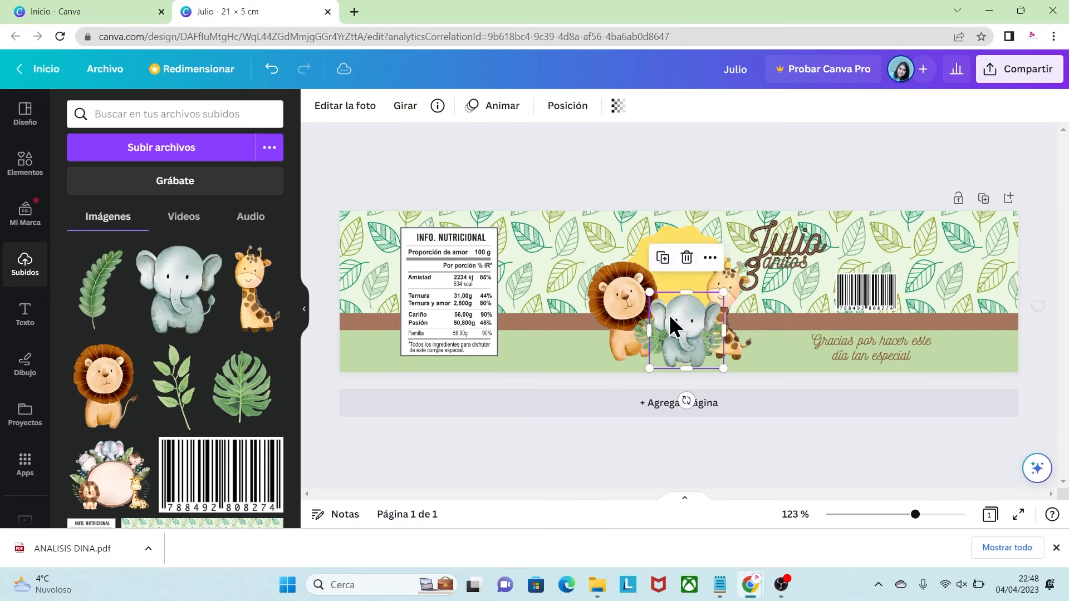
Recolour the scalloped circle peach (#FFE2C1) by sampling the lion's face with the eyedropper, and enlarge the circle slightly
left_click(680, 231)
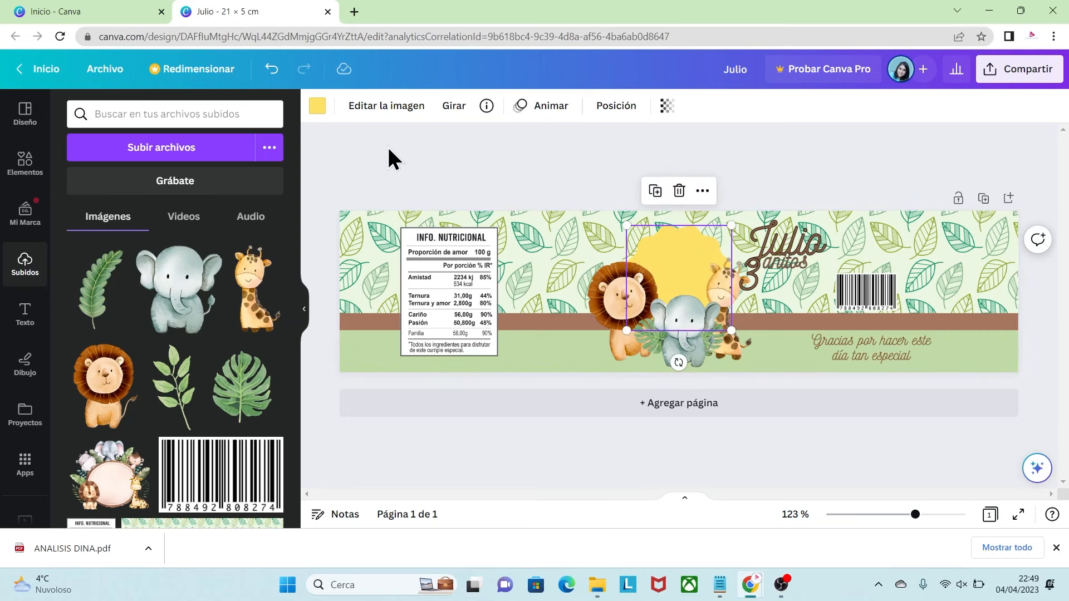
left_click(318, 107)
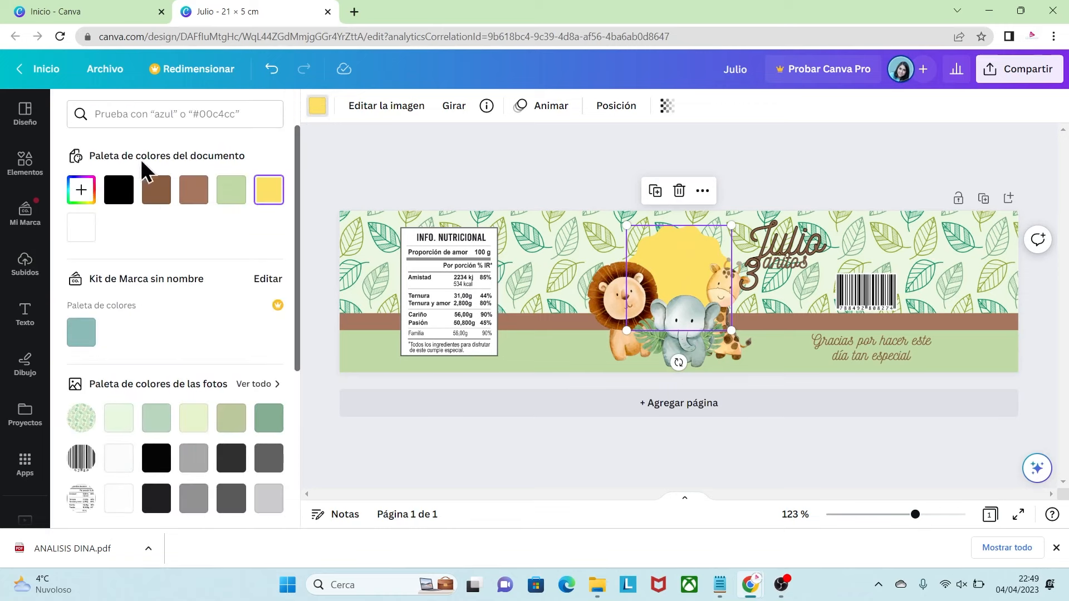
left_click(84, 196)
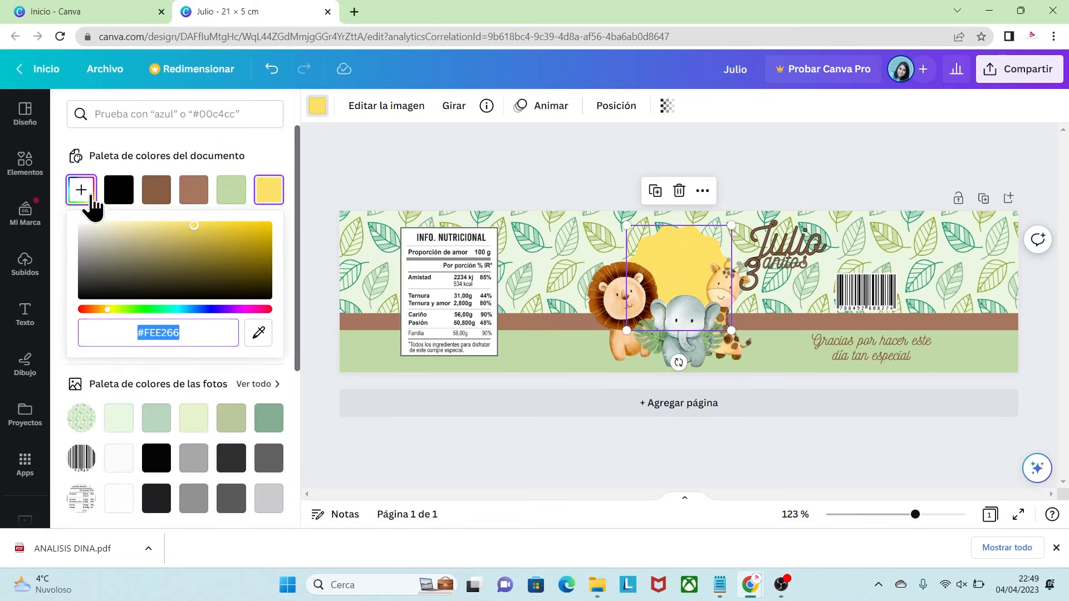
left_click(259, 333)
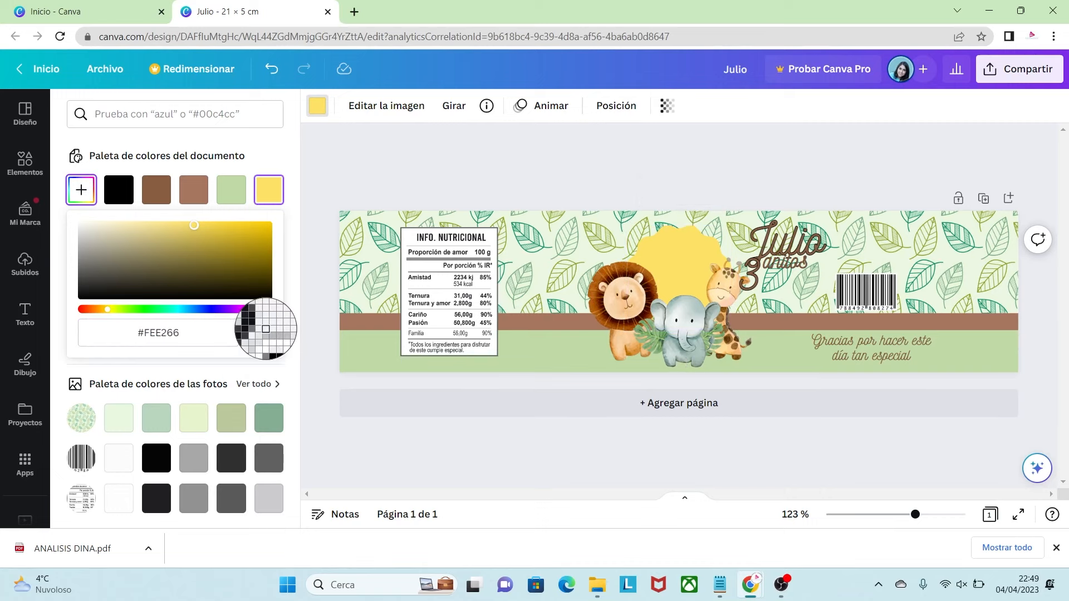
left_click(611, 304)
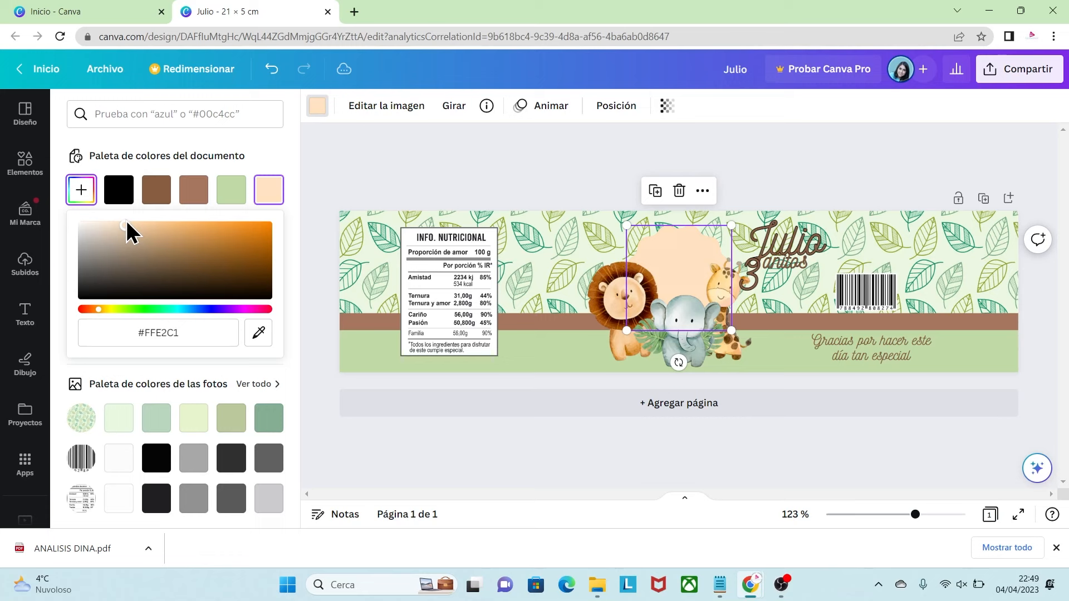
left_click_drag(626, 225, 618, 216)
Move the name onto the peach circle and arrange the "3" and "añitos" side by side beneath it
left_click_drag(776, 245, 665, 252)
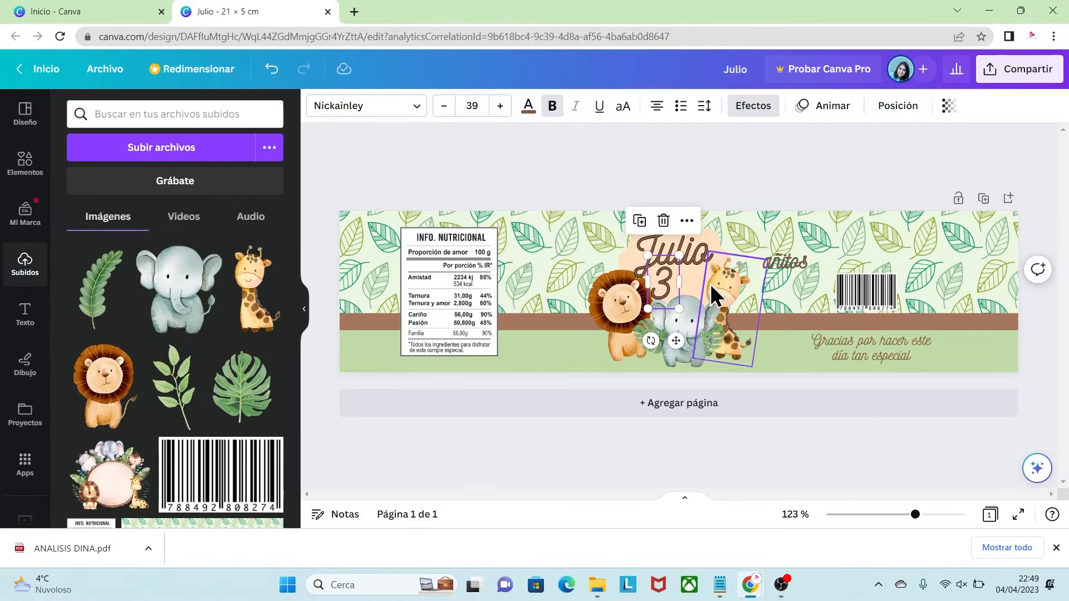
left_click_drag(785, 261, 696, 281)
left_click(737, 283)
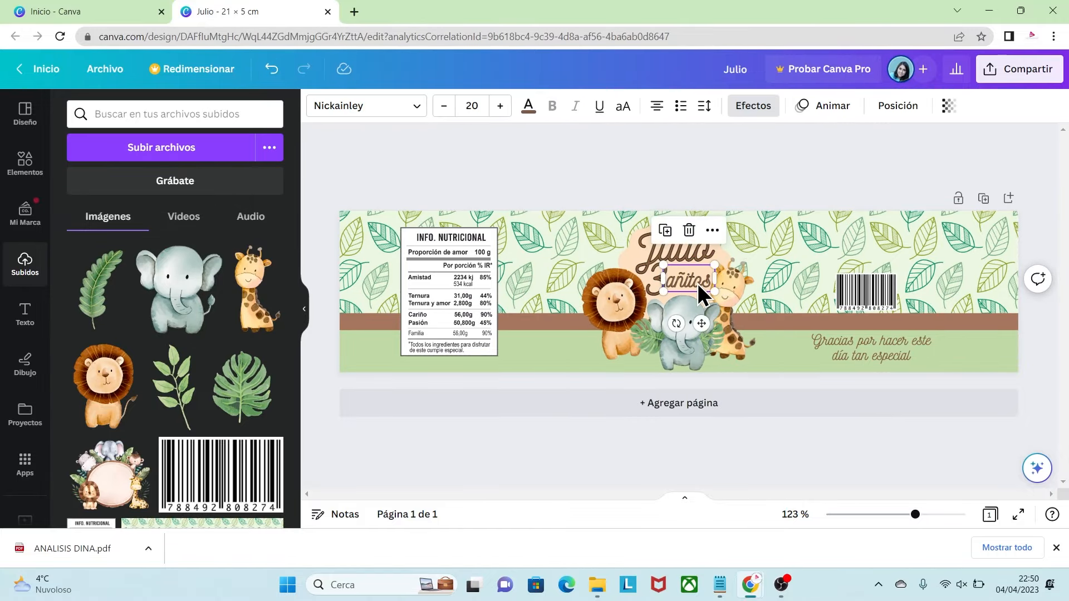